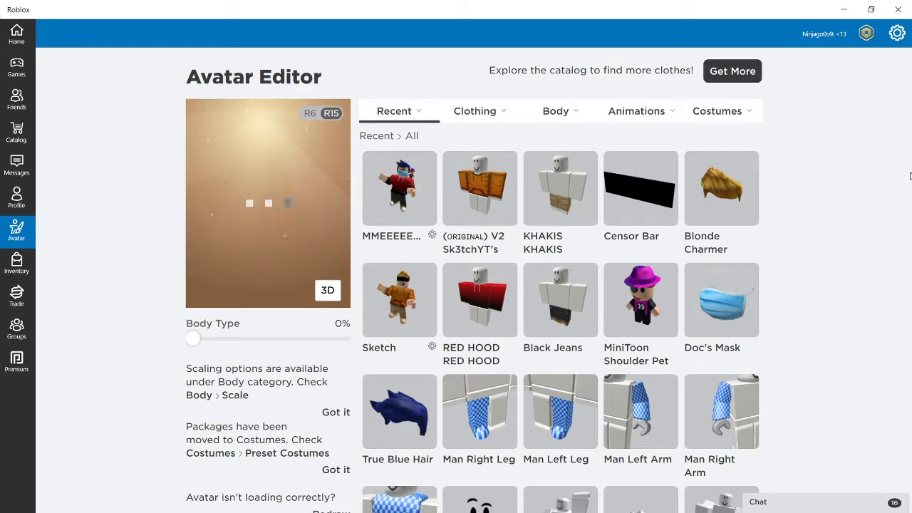
{"action": "scroll", "coordinate": [910, 228], "scroll_direction": "down", "scroll_amount": 3}
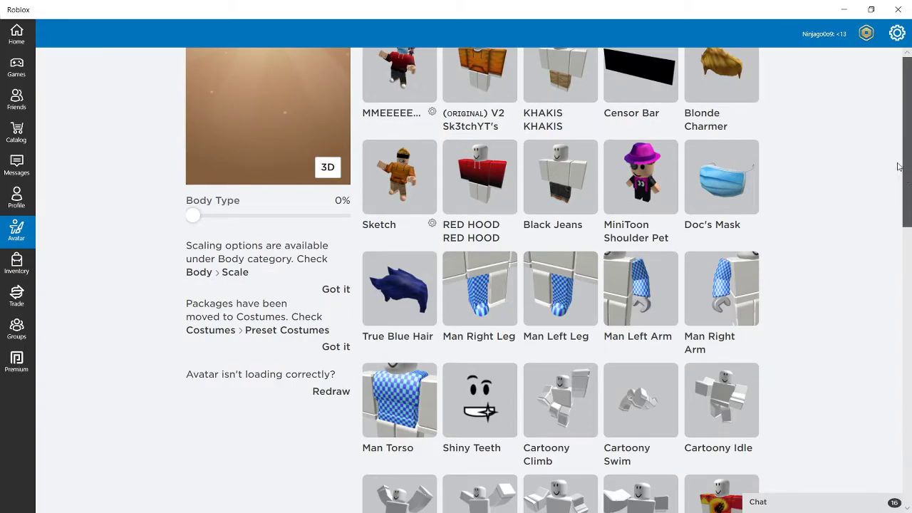
{"action": "scroll", "coordinate": [899, 166], "scroll_direction": "up", "scroll_amount": 3}
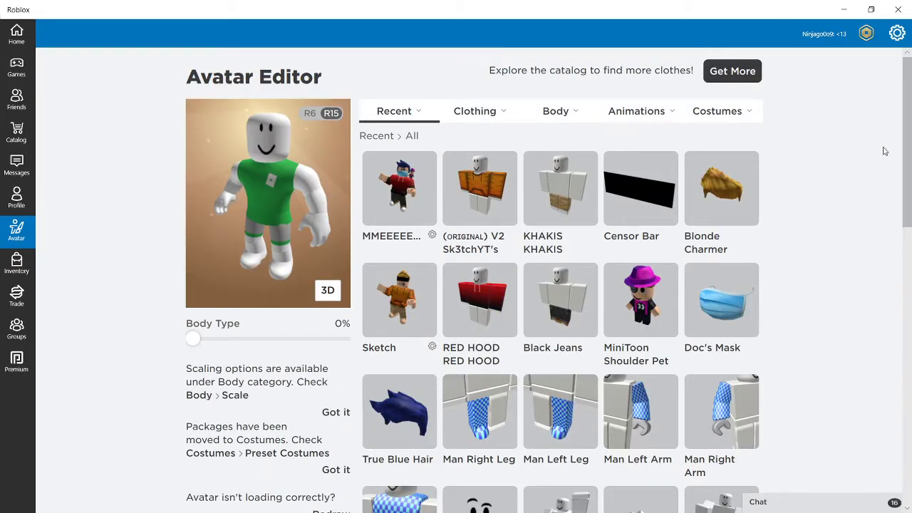
{"action": "scroll", "coordinate": [889, 305], "scroll_direction": "down", "scroll_amount": 6}
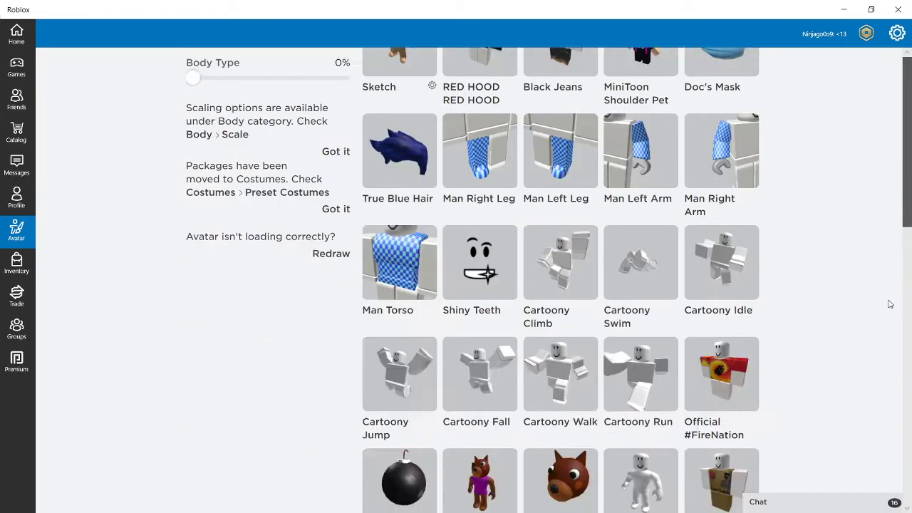
{"action": "scroll", "coordinate": [875, 335], "scroll_direction": "up", "scroll_amount": 6}
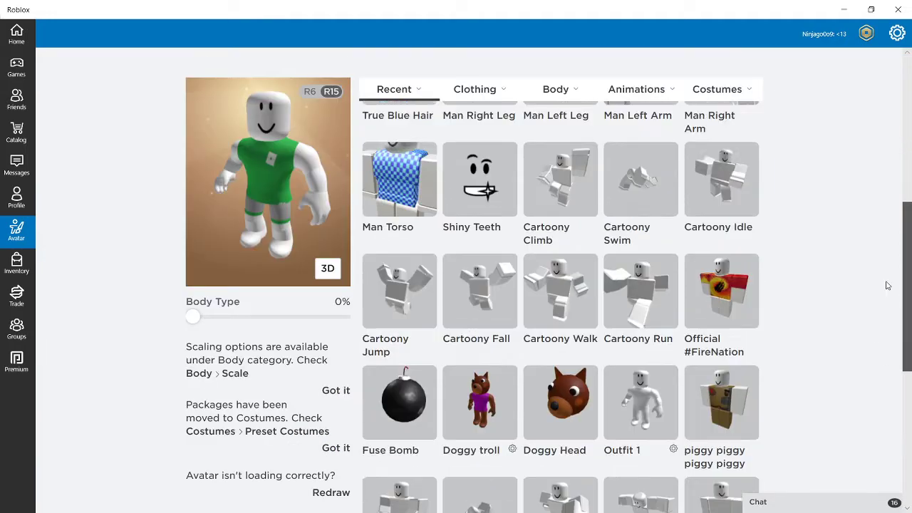
{"action": "scroll", "coordinate": [887, 161], "scroll_direction": "up", "scroll_amount": 1}
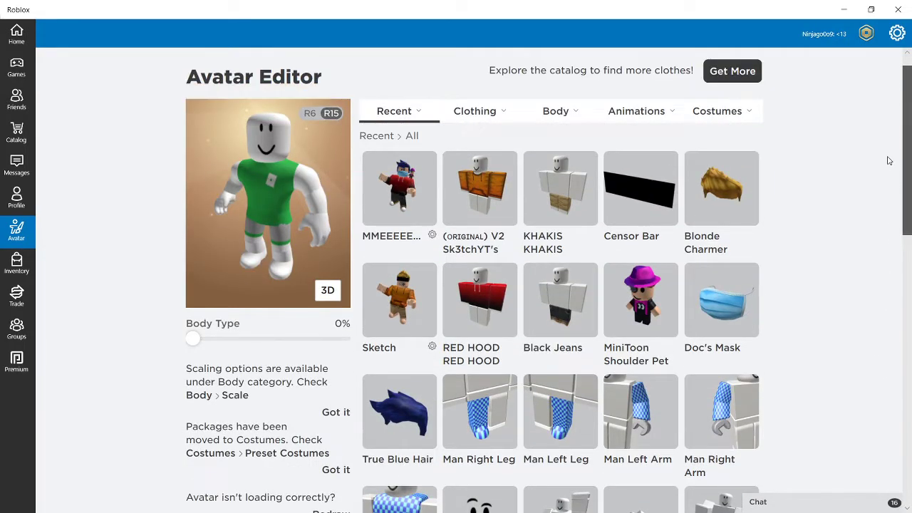
{"action": "left_click", "coordinate": [705, 114]}
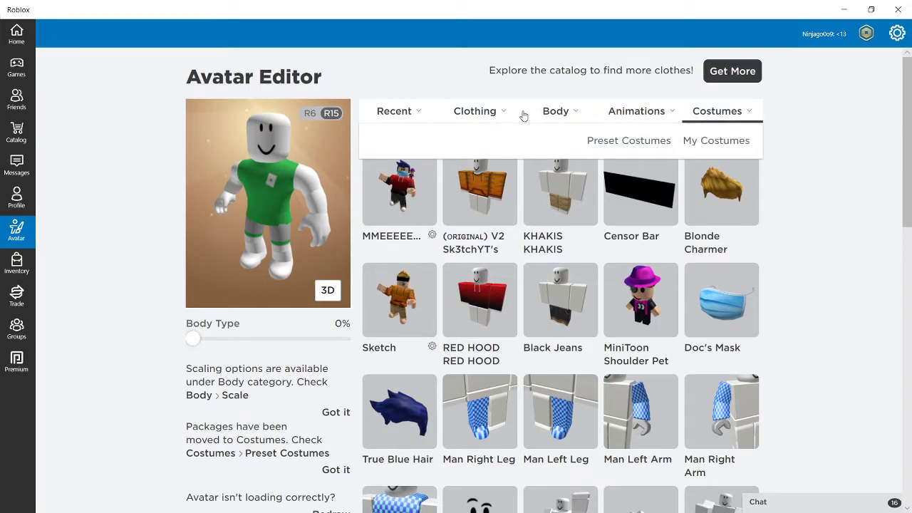
Step: Browse the owned hat accessories and equip the Doggy Head on the avatar
{"action": "left_click", "coordinate": [452, 119]}
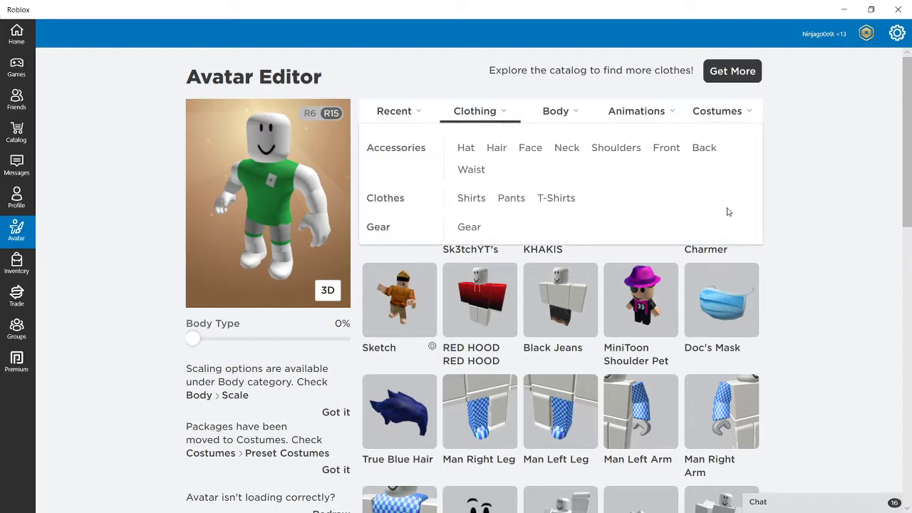
{"action": "left_click", "coordinate": [467, 150]}
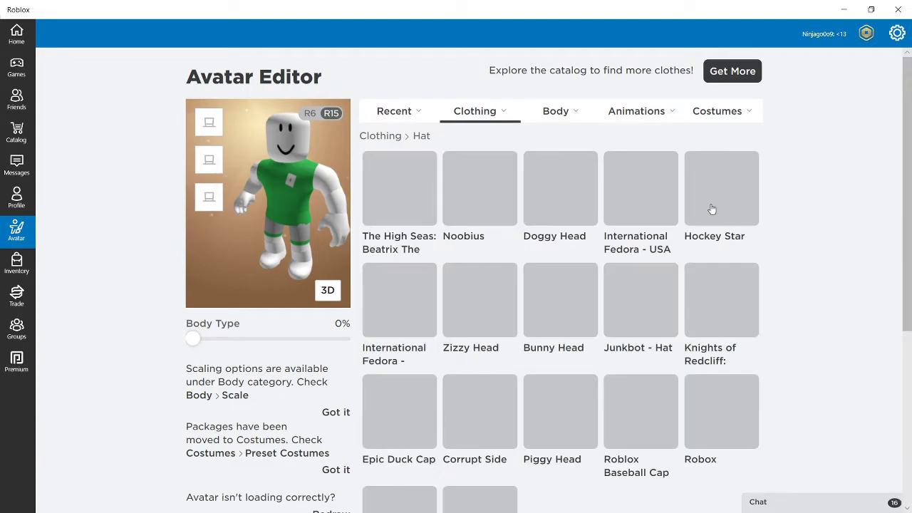
{"action": "scroll", "coordinate": [910, 208], "scroll_direction": "down", "scroll_amount": 1}
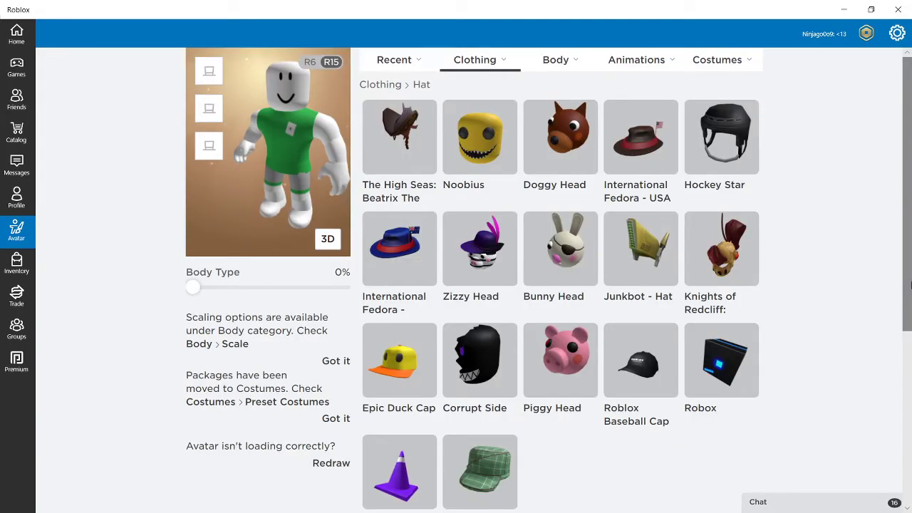
{"action": "scroll", "coordinate": [902, 335], "scroll_direction": "down", "scroll_amount": 4}
{"action": "scroll", "coordinate": [905, 324], "scroll_direction": "up", "scroll_amount": 3}
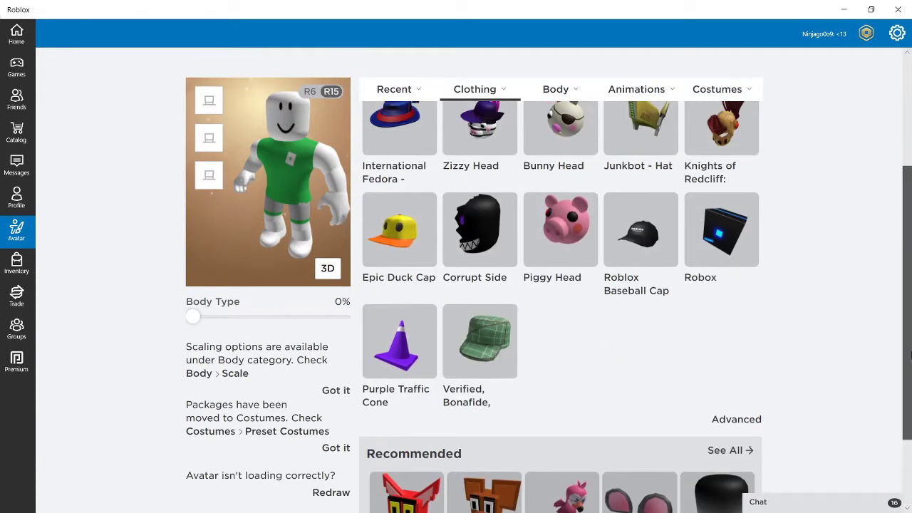
{"action": "left_click_drag", "start_coordinate": [910, 312], "coordinate": [910, 269]}
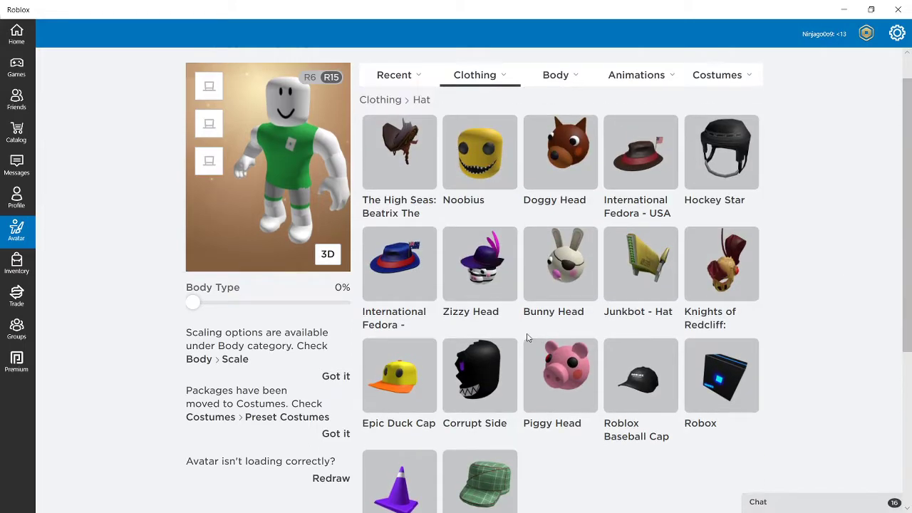
{"action": "scroll", "coordinate": [910, 163], "scroll_direction": "up", "scroll_amount": 1}
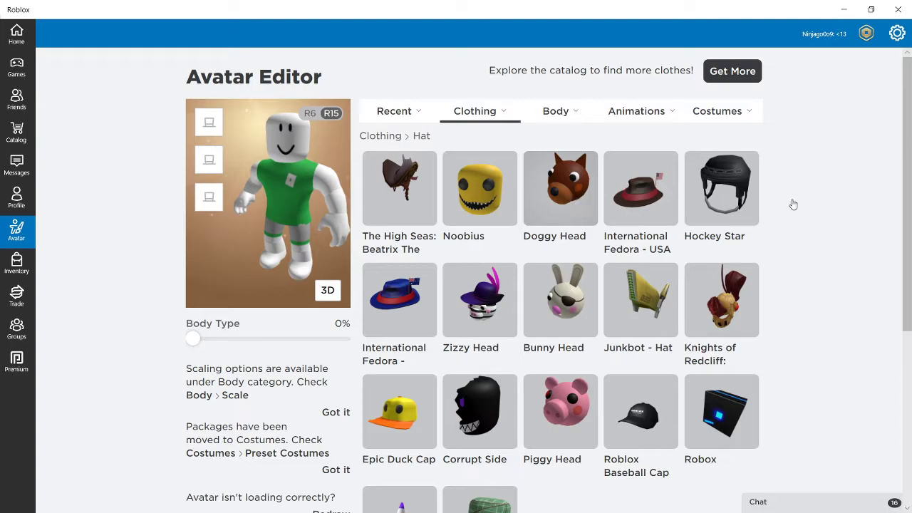
{"action": "scroll", "coordinate": [908, 209], "scroll_direction": "down", "scroll_amount": 1}
{"action": "scroll", "coordinate": [908, 209], "scroll_direction": "up", "scroll_amount": 1}
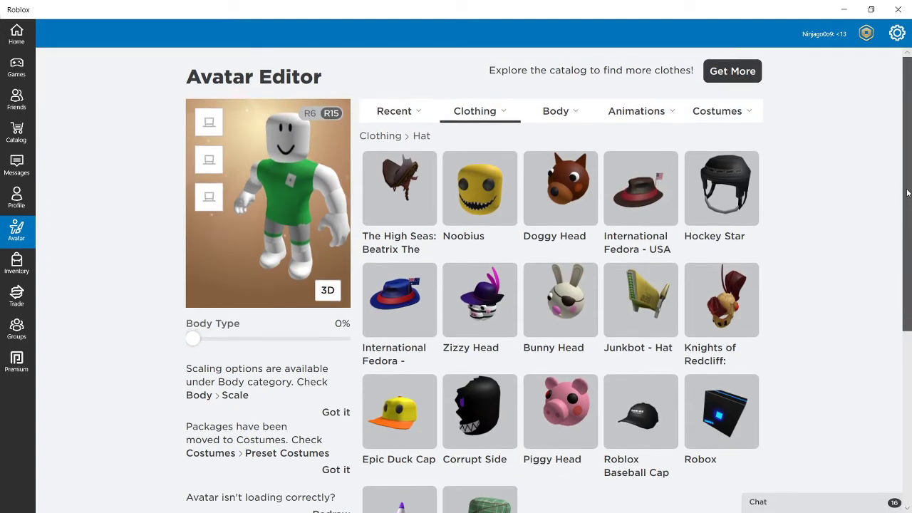
{"action": "left_click", "coordinate": [590, 183]}
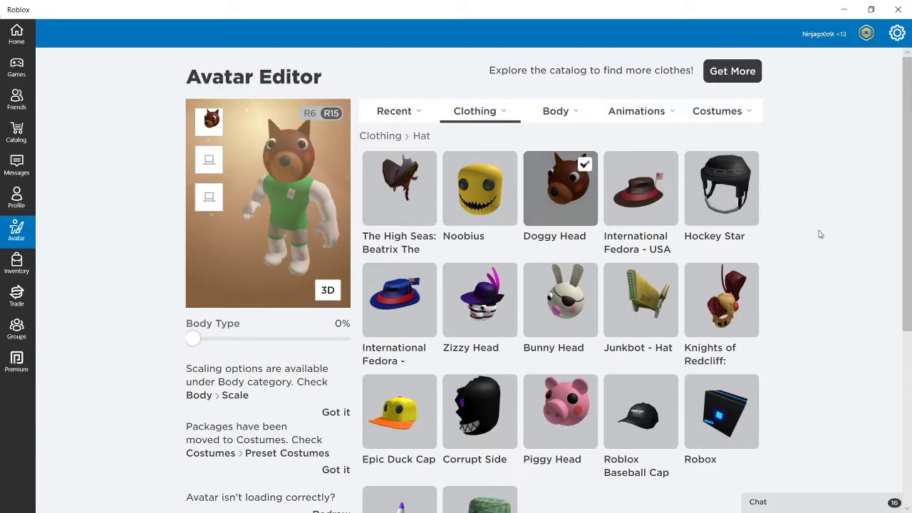
{"action": "scroll", "coordinate": [910, 246], "scroll_direction": "down", "scroll_amount": 1}
{"action": "scroll", "coordinate": [911, 246], "scroll_direction": "up", "scroll_amount": 1}
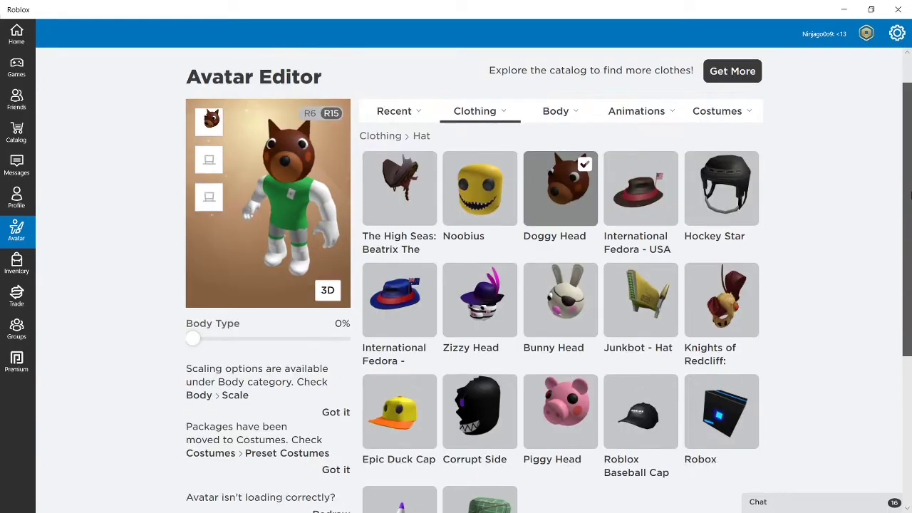
Step: Dress the avatar in the Doggy Piggy Alpha shirt from the owned shirts
{"action": "left_click", "coordinate": [486, 119]}
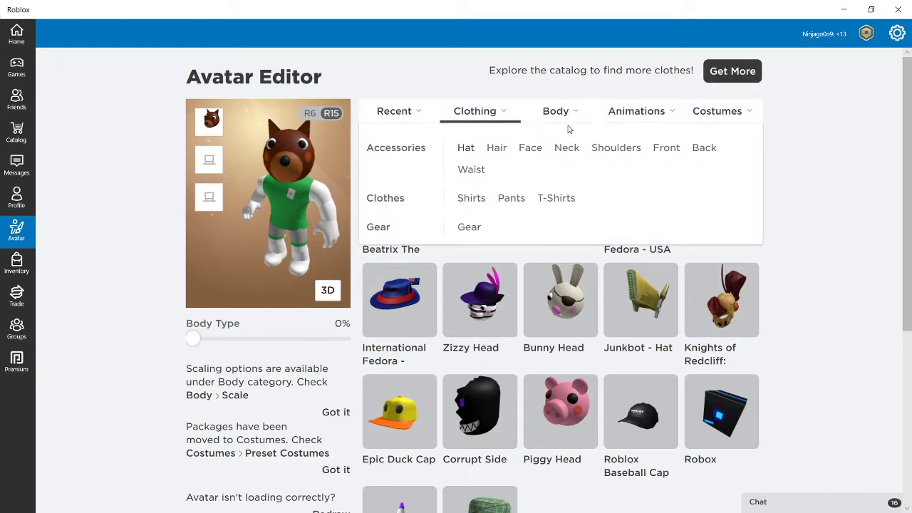
{"action": "left_click", "coordinate": [471, 200]}
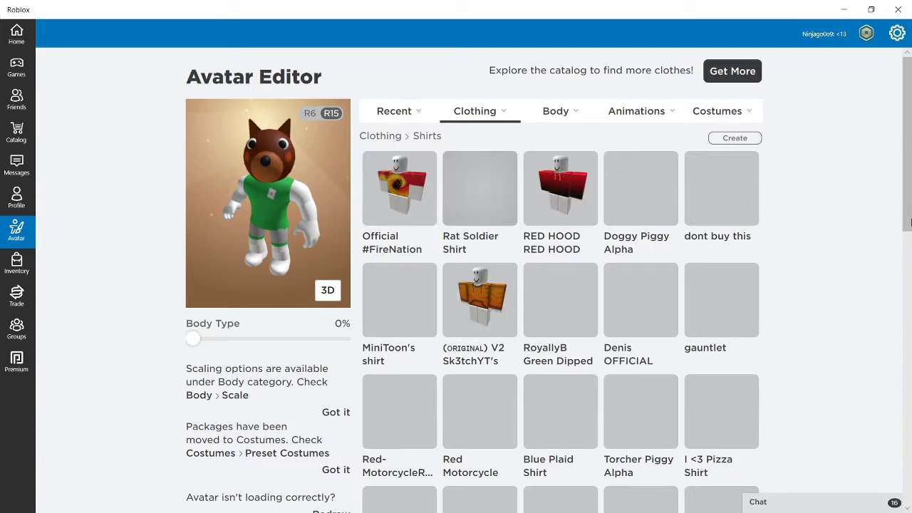
{"action": "scroll", "coordinate": [910, 223], "scroll_direction": "down", "scroll_amount": 1}
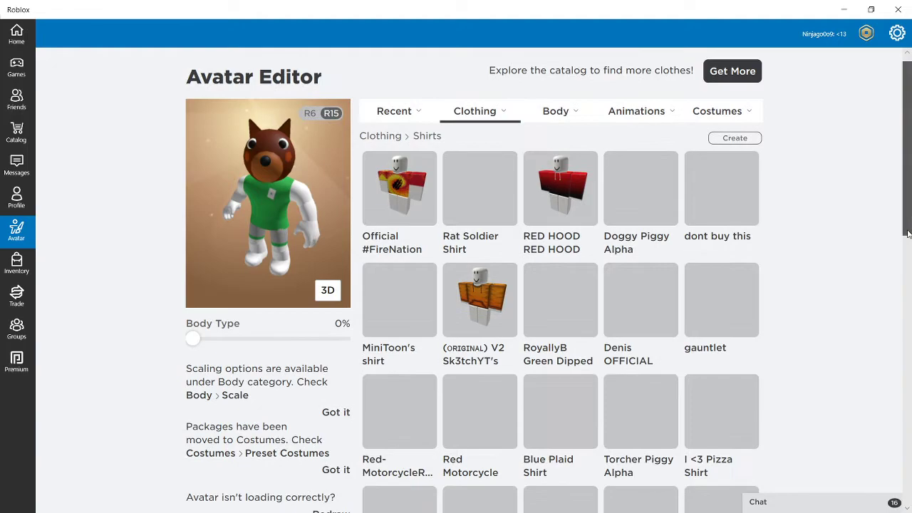
{"action": "scroll", "coordinate": [899, 205], "scroll_direction": "down", "scroll_amount": 3}
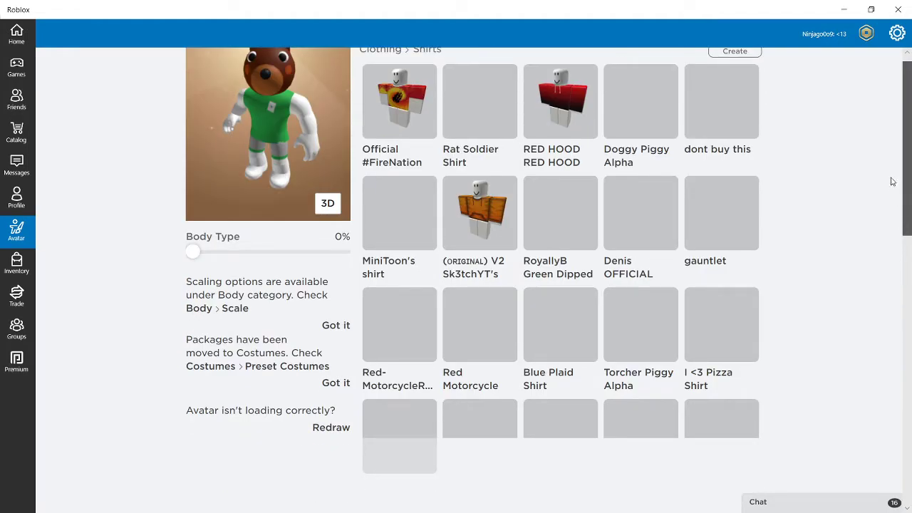
{"action": "scroll", "coordinate": [634, 107], "scroll_direction": "up", "scroll_amount": 3}
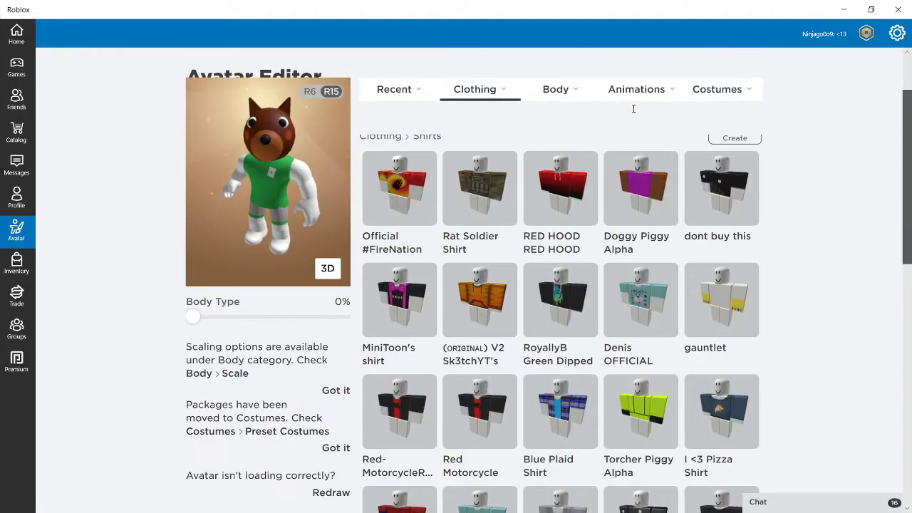
{"action": "left_click", "coordinate": [633, 198]}
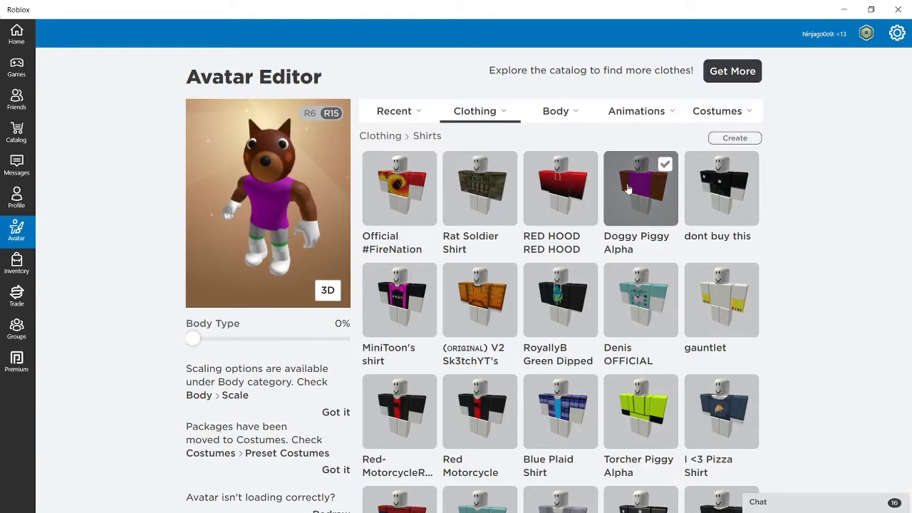
Step: Change the avatar's skin tone to the reddish dark brown that matches the Doggy Head
{"action": "left_click", "coordinate": [558, 118]}
{"action": "left_click", "coordinate": [493, 201]}
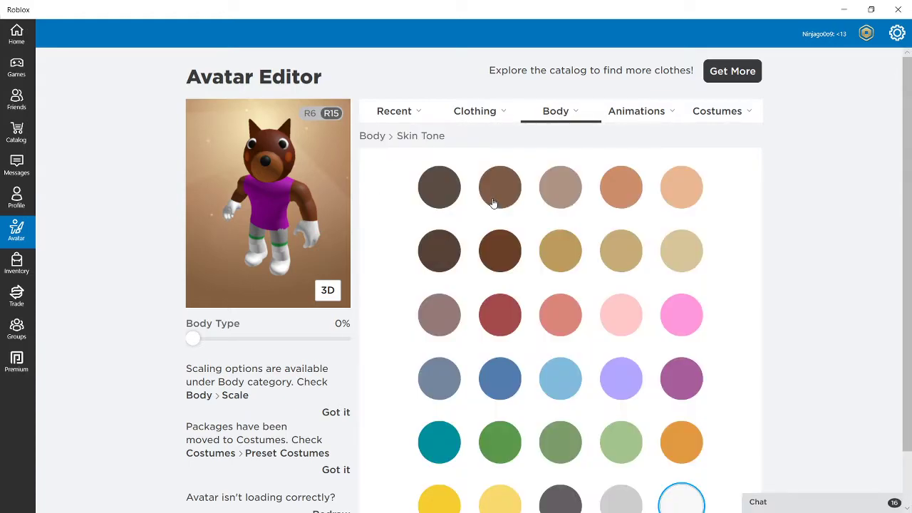
{"action": "left_click", "coordinate": [499, 251]}
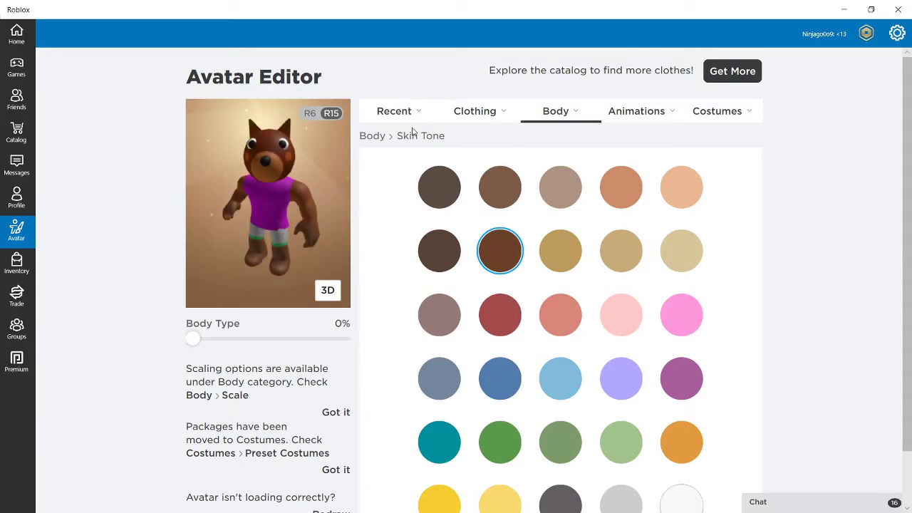
Step: Dress the avatar in the Doggy Piggy Alpha pants from the owned pants
{"action": "left_click", "coordinate": [395, 112]}
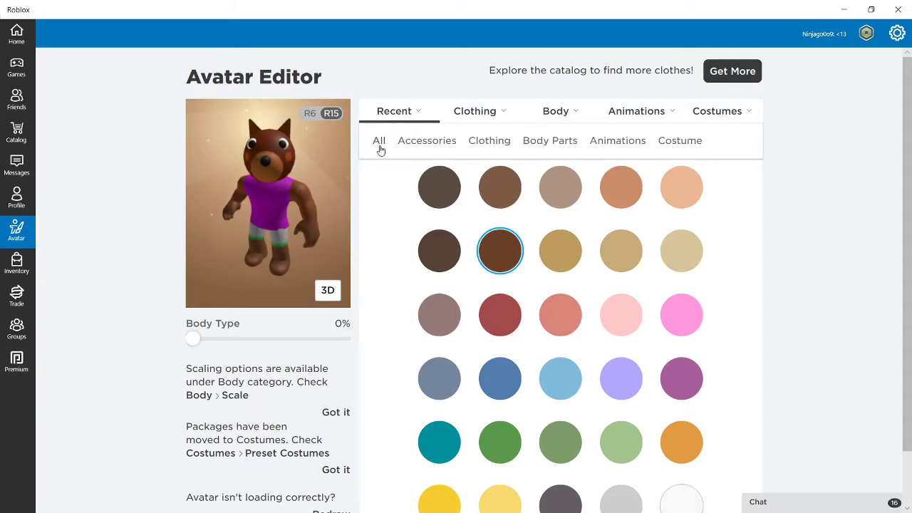
{"action": "left_click", "coordinate": [379, 142]}
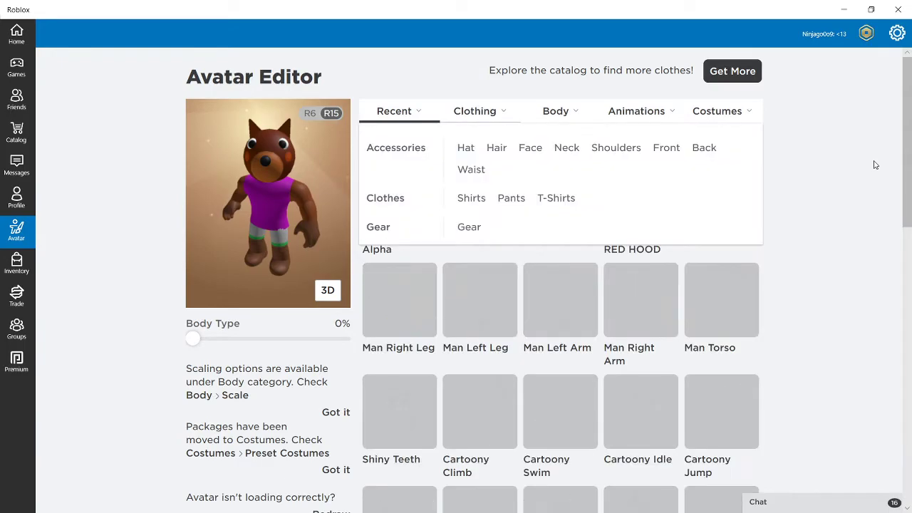
{"action": "left_click_drag", "start_coordinate": [876, 163], "coordinate": [656, 114]}
{"action": "mouse_move", "coordinate": [489, 114]}
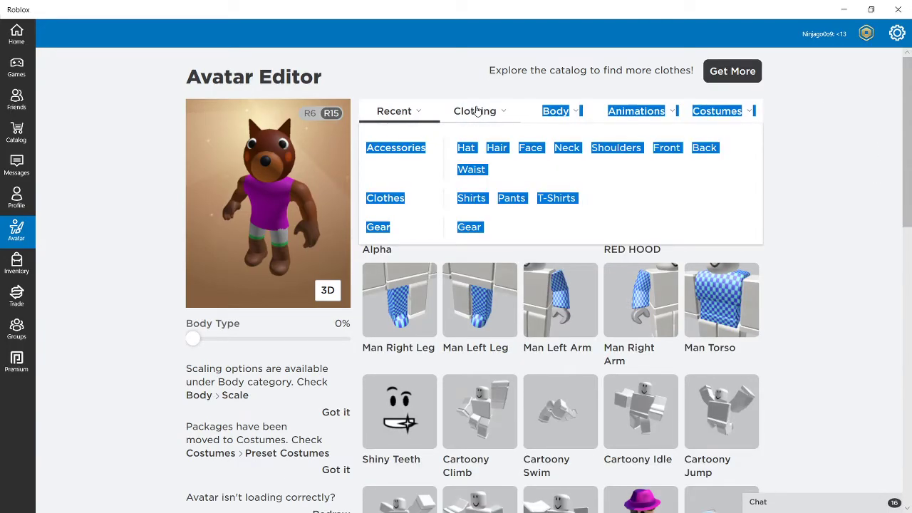
{"action": "left_click_drag", "start_coordinate": [500, 210], "coordinate": [505, 205]}
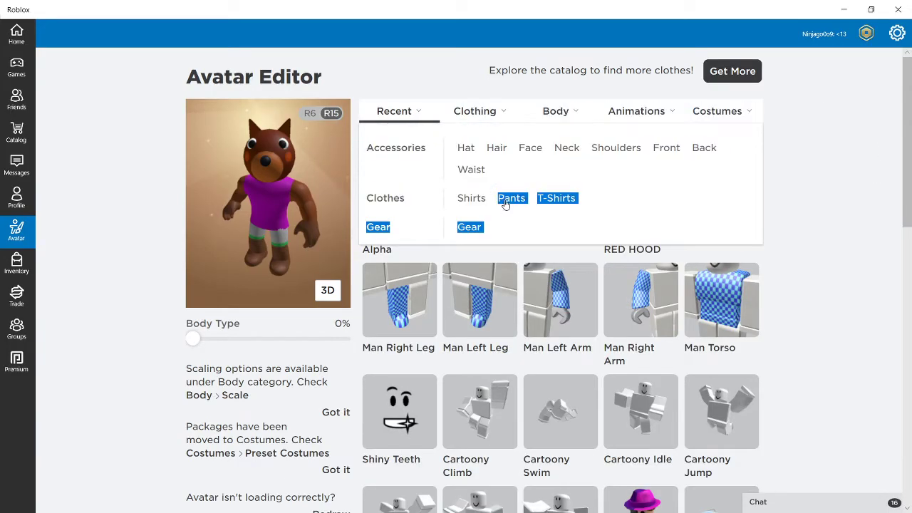
{"action": "left_click", "coordinate": [505, 204]}
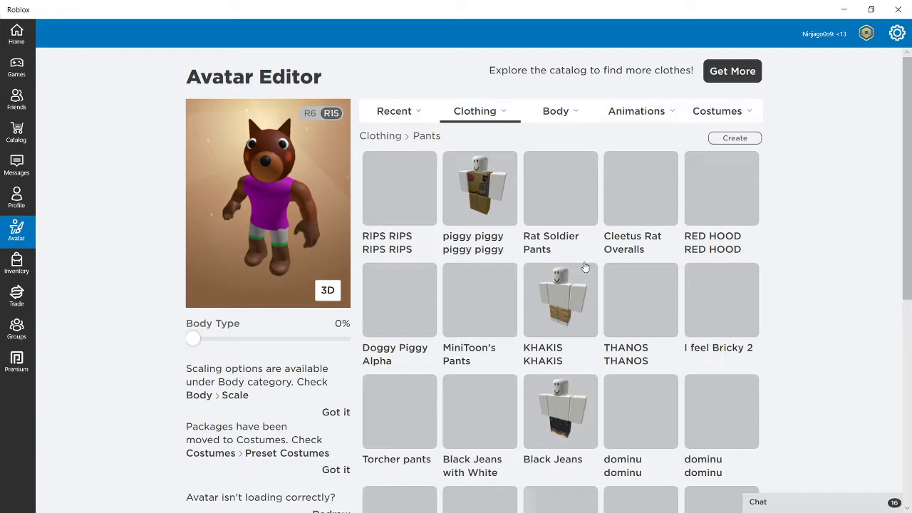
{"action": "left_click", "coordinate": [411, 303]}
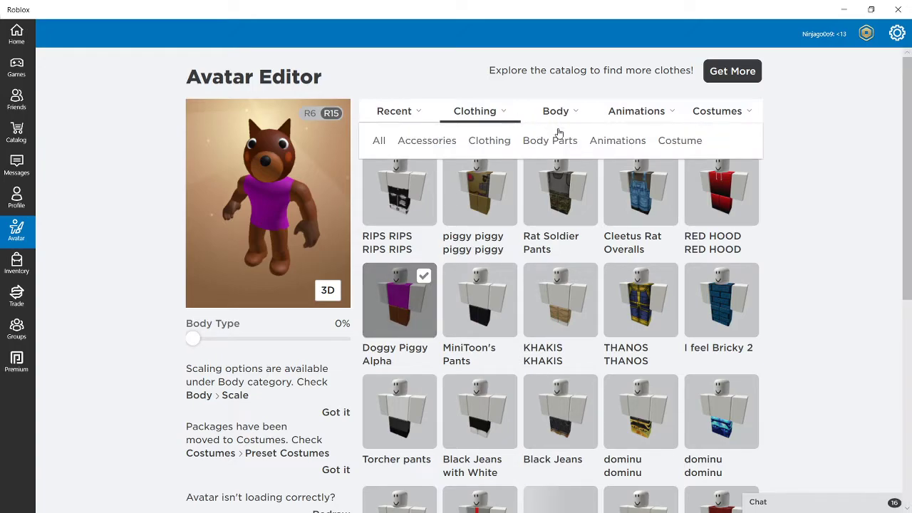
Step: Return to the hat accessories and equip the Bunny Head as well
{"action": "mouse_move", "coordinate": [564, 146]}
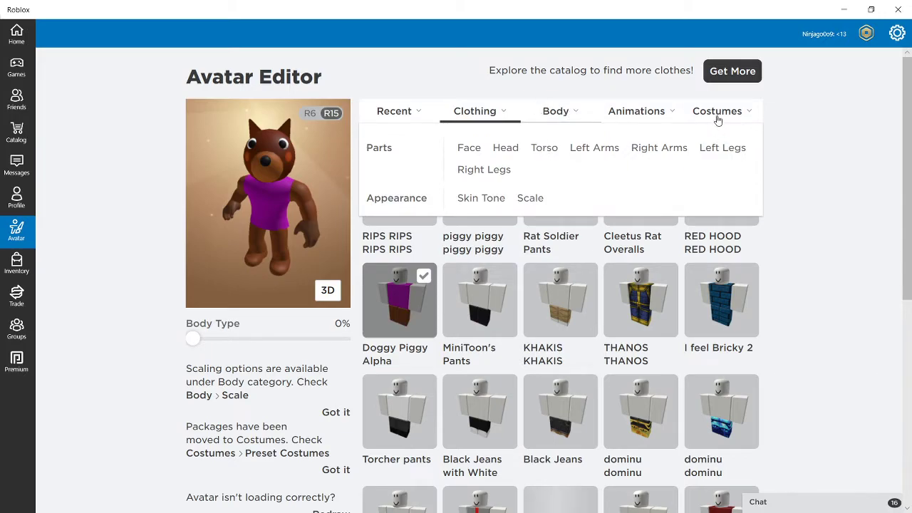
{"action": "mouse_move", "coordinate": [713, 120]}
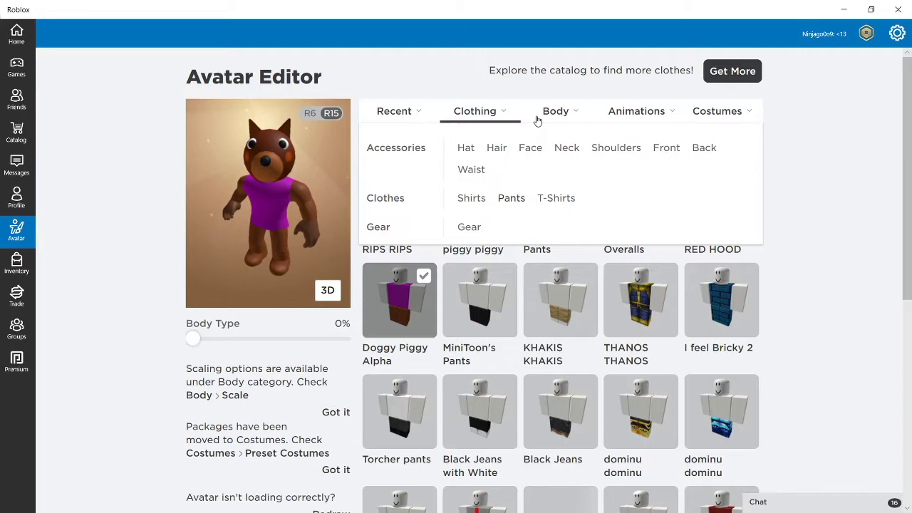
{"action": "mouse_move", "coordinate": [537, 119]}
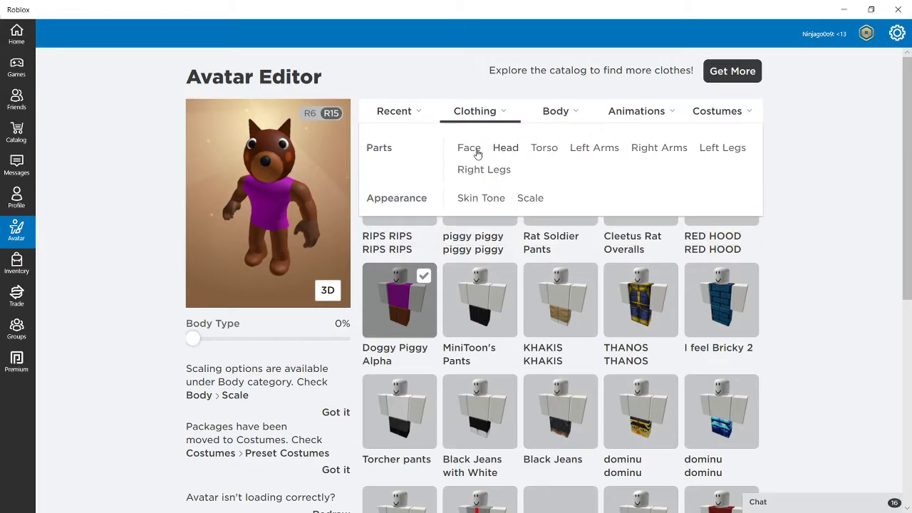
{"action": "left_click", "coordinate": [482, 118]}
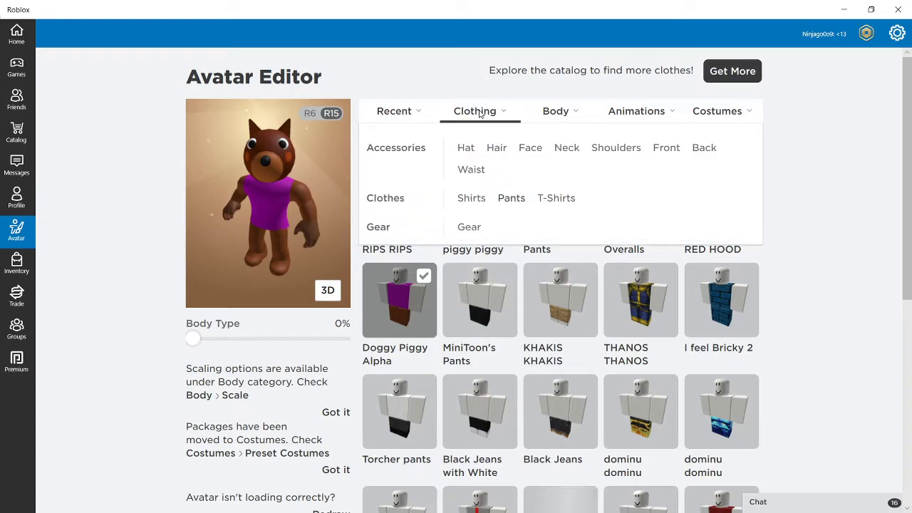
{"action": "left_click", "coordinate": [466, 148]}
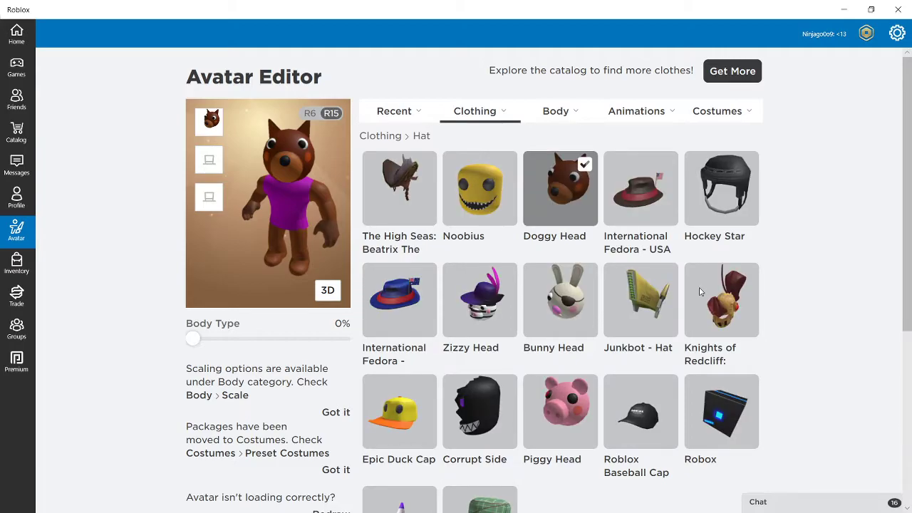
{"action": "left_click", "coordinate": [572, 303]}
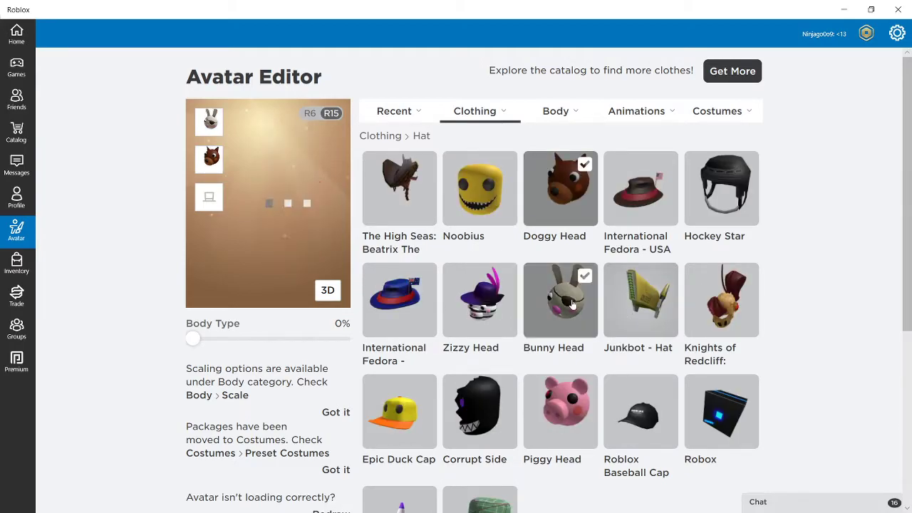
Step: Take the Doggy Head off so only the Bunny Head remains, and change the avatar's skin tone to white
{"action": "left_click", "coordinate": [566, 198]}
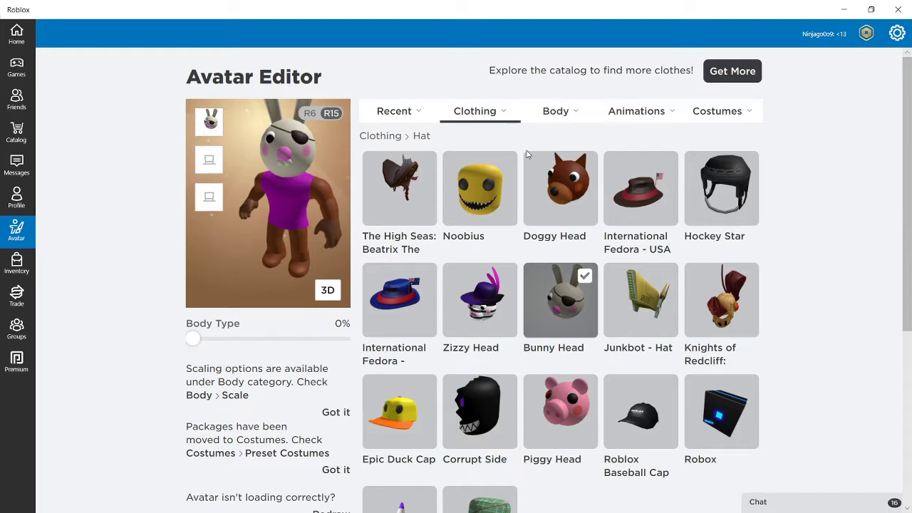
{"action": "mouse_move", "coordinate": [486, 118]}
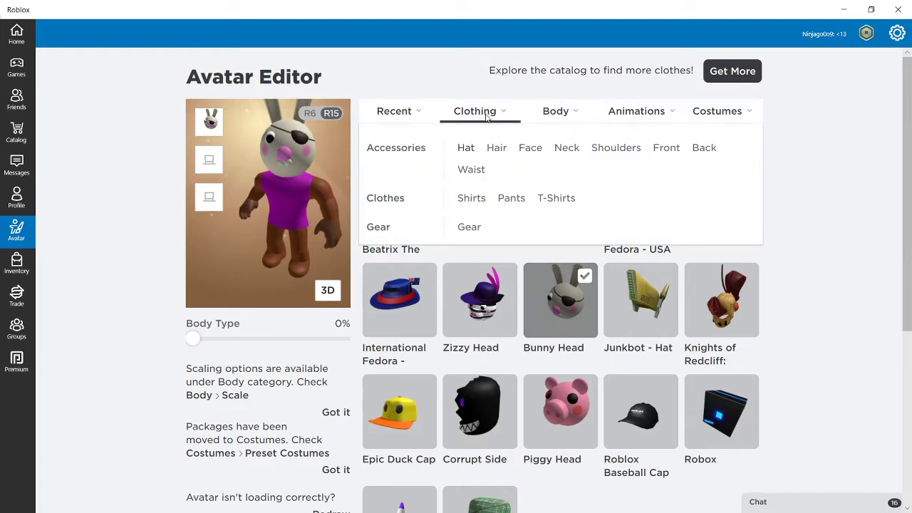
{"action": "left_click", "coordinate": [563, 116]}
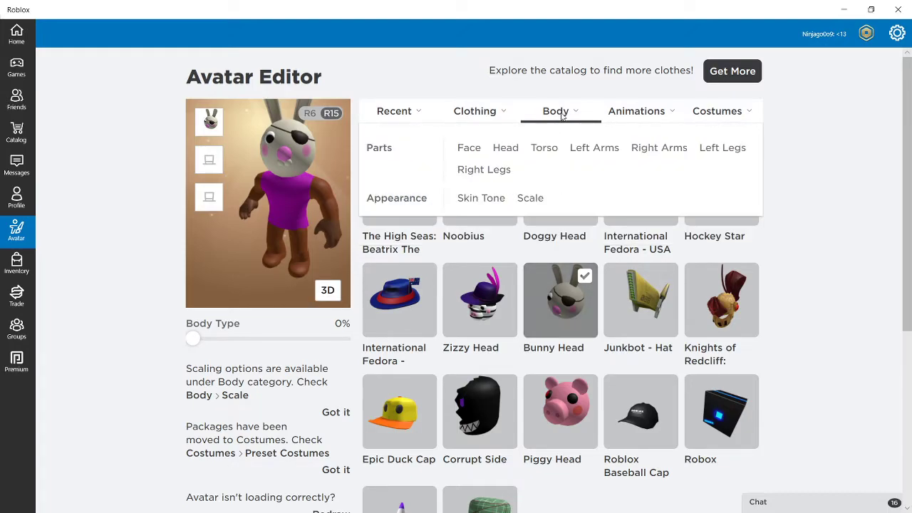
{"action": "left_click", "coordinate": [492, 204]}
{"action": "scroll", "coordinate": [764, 415], "scroll_direction": "down", "scroll_amount": 1}
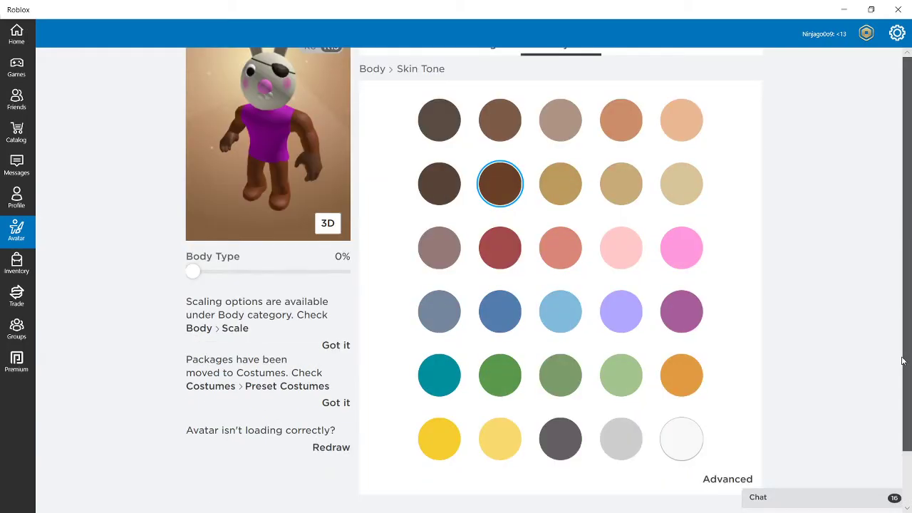
{"action": "left_click", "coordinate": [679, 449]}
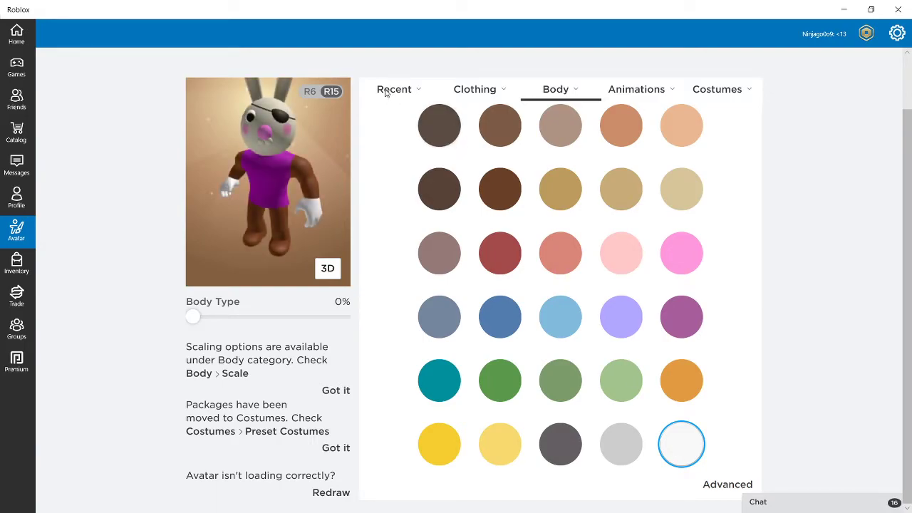
Step: Open the advanced skin tone settings by body part and colour the torso turquoise
{"action": "mouse_move", "coordinate": [494, 90]}
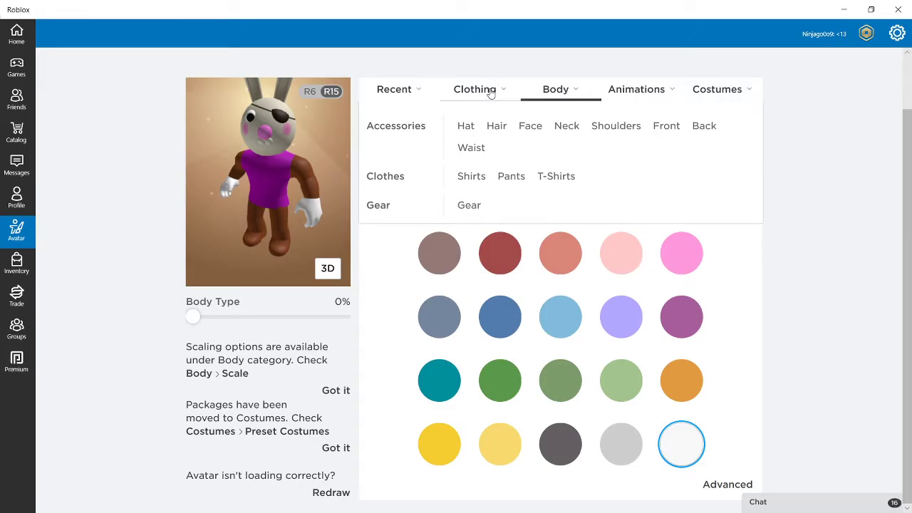
{"action": "mouse_move", "coordinate": [561, 87]}
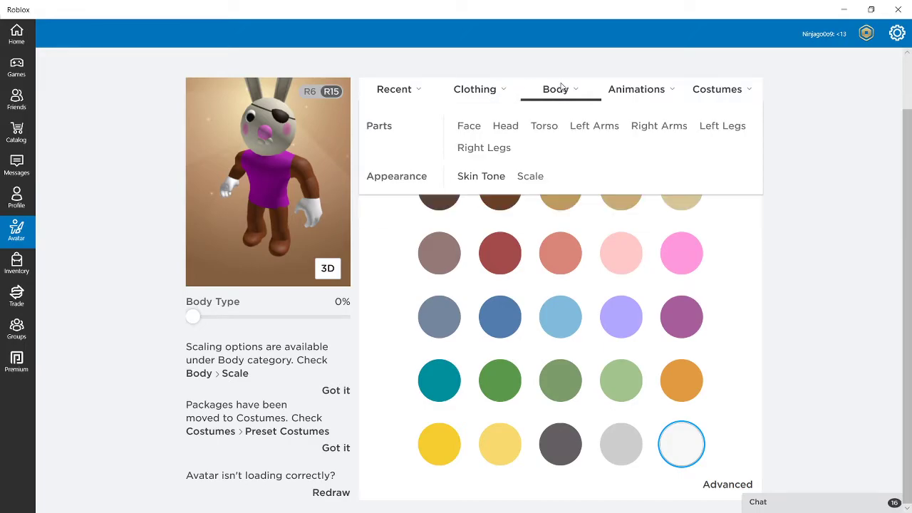
{"action": "left_click", "coordinate": [490, 178]}
{"action": "scroll", "coordinate": [903, 287], "scroll_direction": "down", "scroll_amount": 1}
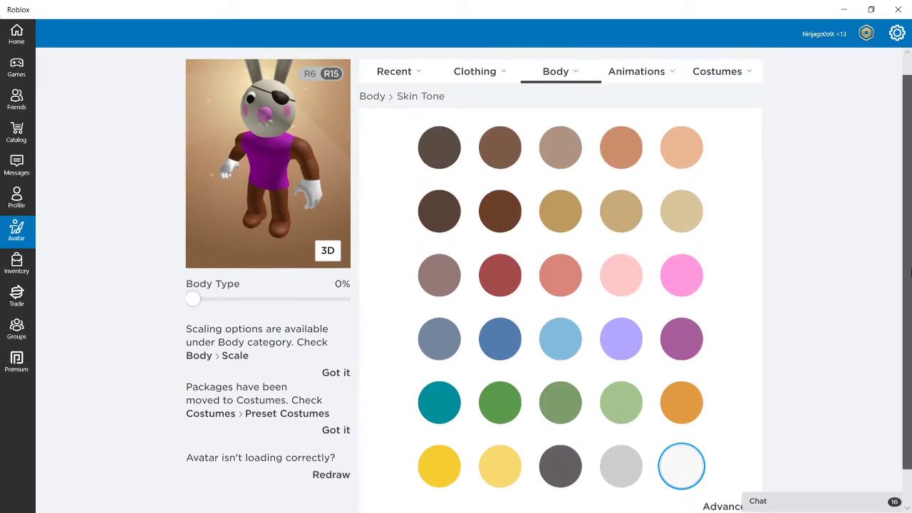
{"action": "scroll", "coordinate": [904, 288], "scroll_direction": "down", "scroll_amount": 1}
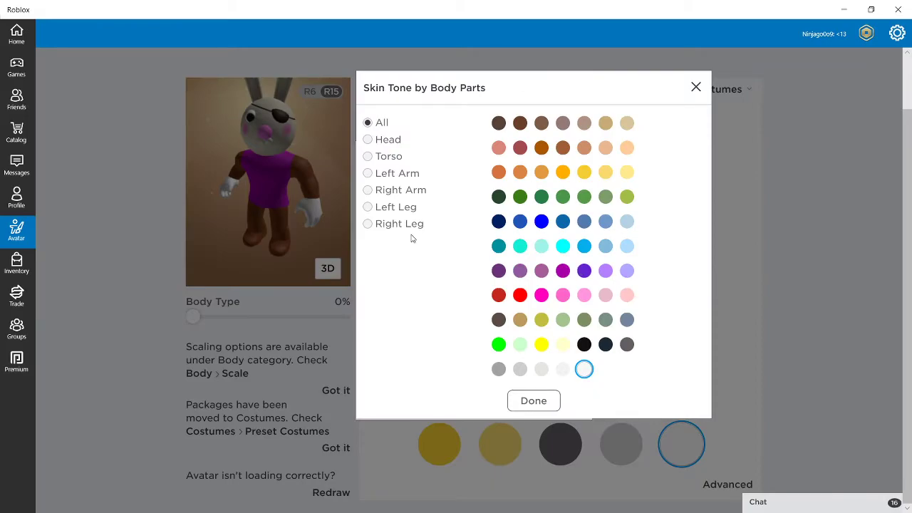
{"action": "left_click", "coordinate": [368, 156]}
{"action": "left_click", "coordinate": [521, 251]}
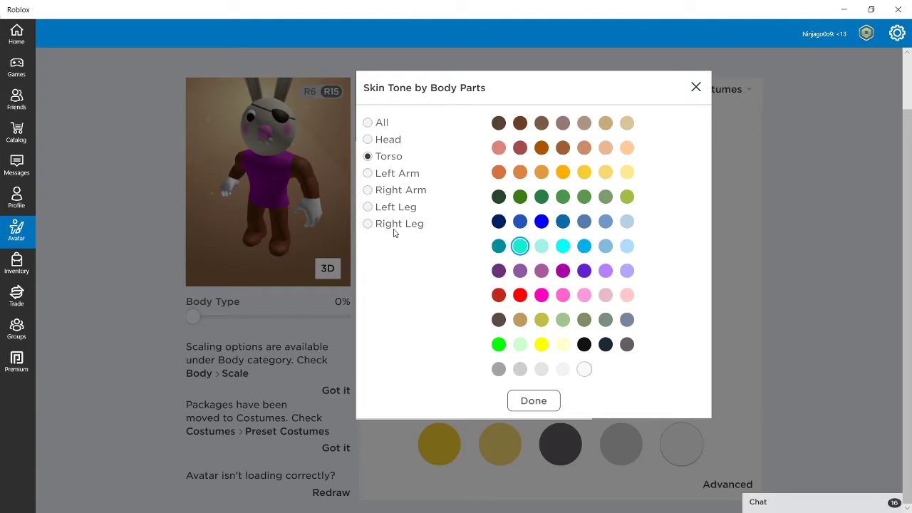
Step: Colour the left leg and right leg the same turquoise as the torso and close the body part colours
{"action": "left_click", "coordinate": [368, 207]}
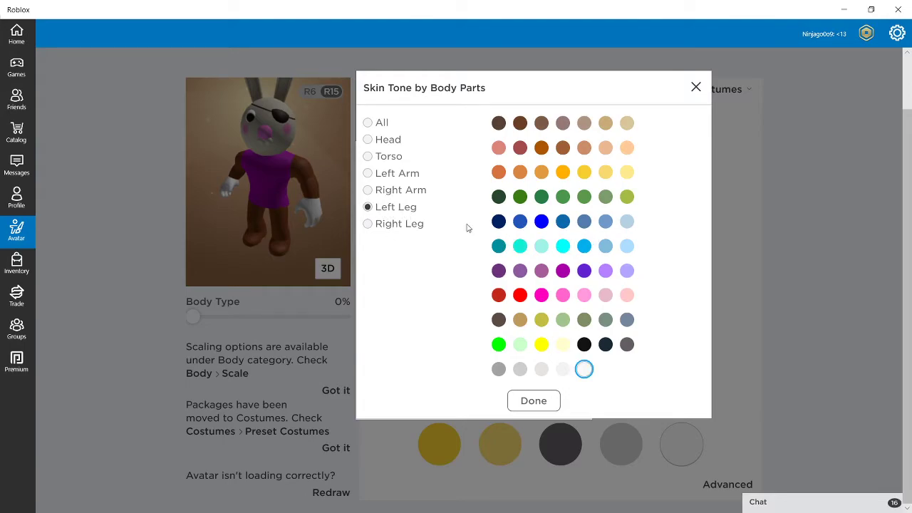
{"action": "left_click", "coordinate": [521, 246]}
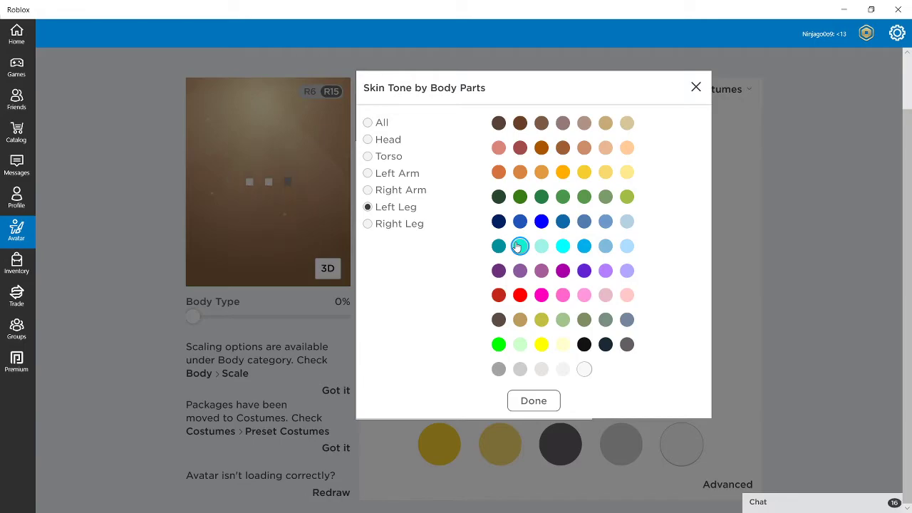
{"action": "left_click", "coordinate": [368, 224]}
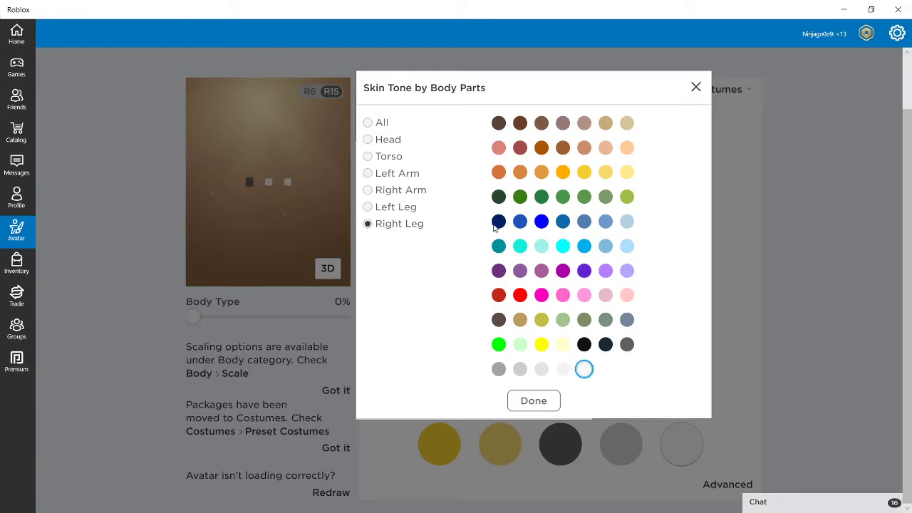
{"action": "left_click", "coordinate": [521, 247]}
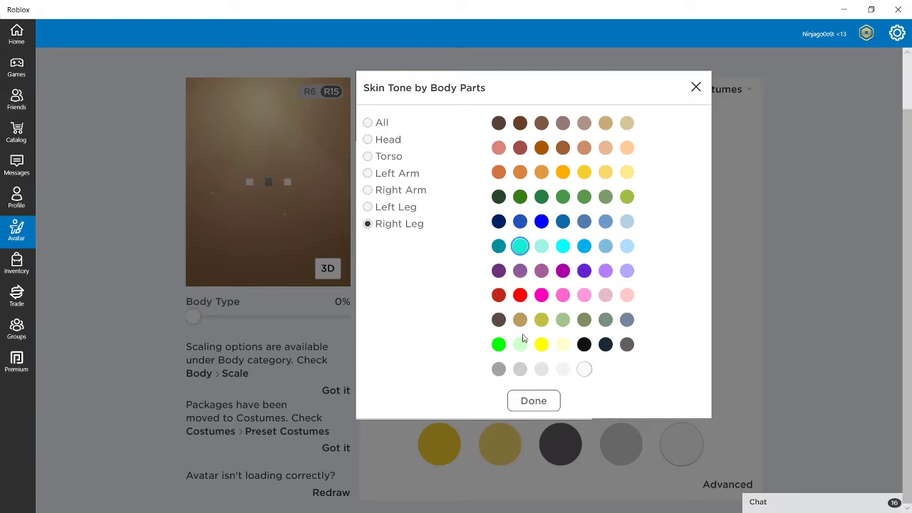
{"action": "left_click", "coordinate": [540, 401]}
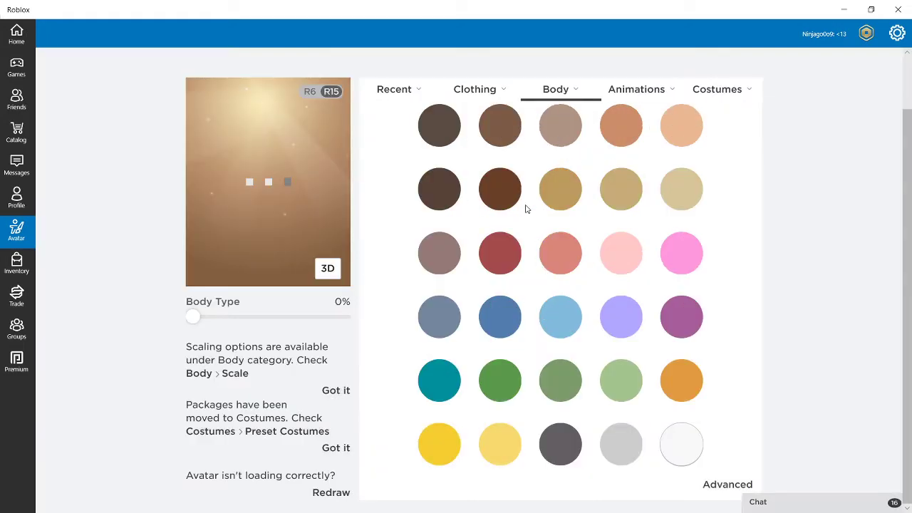
Step: Take off the avatar's Doggy Piggy Alpha shirt and Doggy Piggy Alpha pants
{"action": "left_click", "coordinate": [473, 89]}
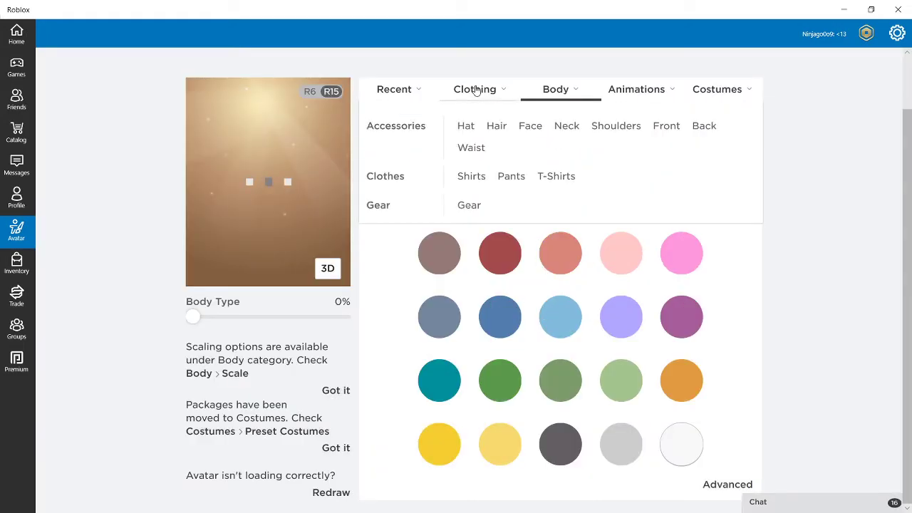
{"action": "left_click", "coordinate": [472, 177]}
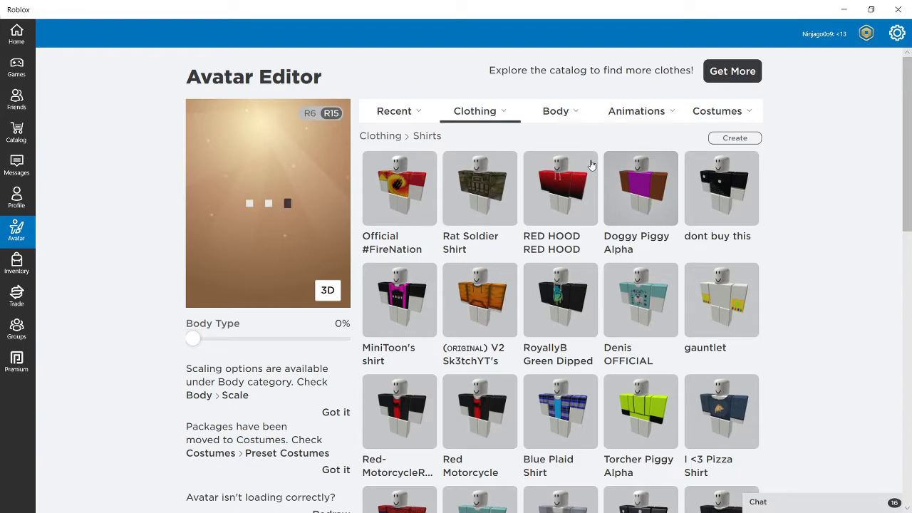
{"action": "mouse_move", "coordinate": [482, 123]}
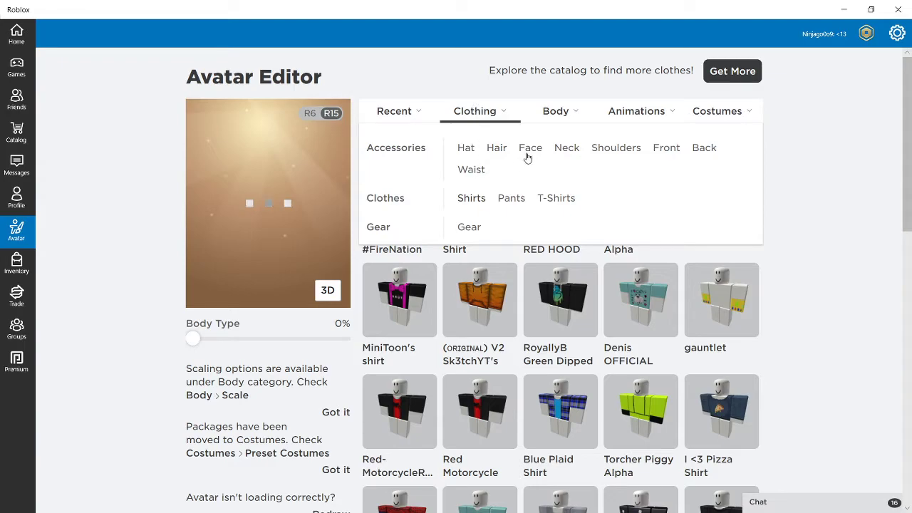
{"action": "left_click", "coordinate": [510, 200]}
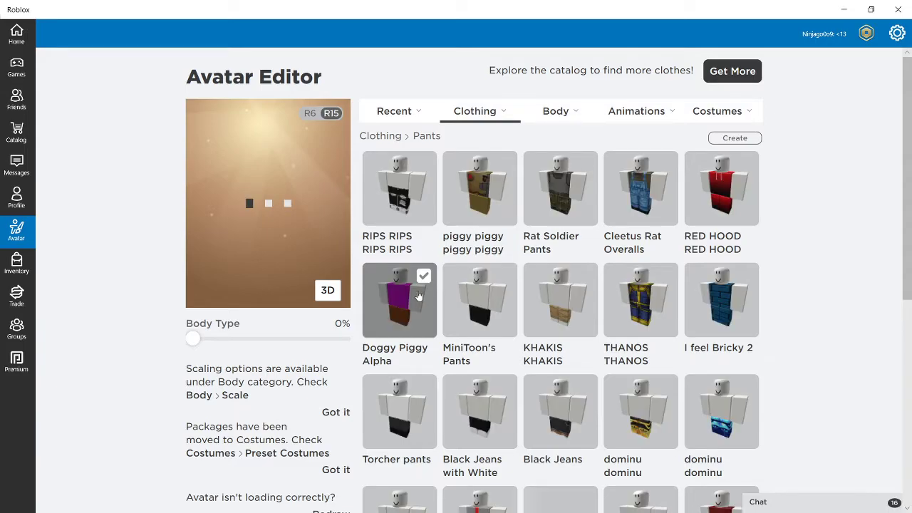
{"action": "left_click", "coordinate": [419, 296]}
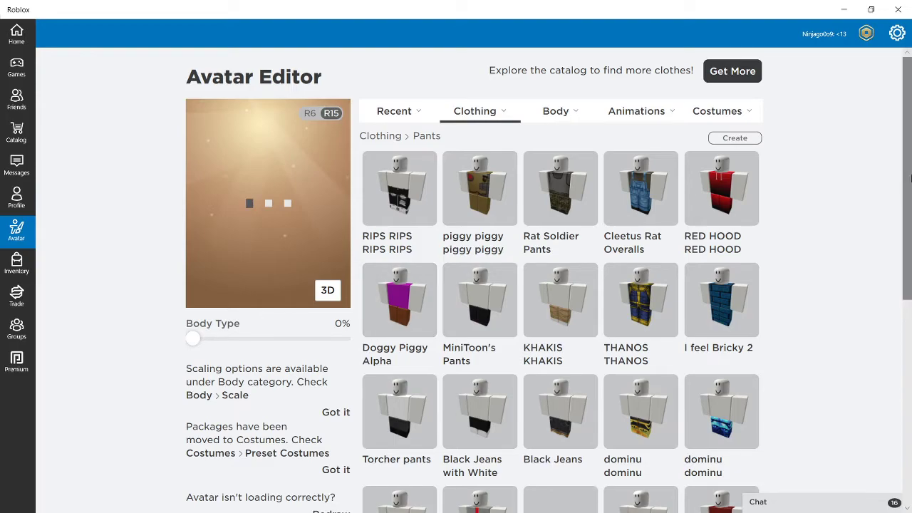
{"action": "scroll", "coordinate": [909, 215], "scroll_direction": "down", "scroll_amount": 1}
{"action": "scroll", "coordinate": [907, 186], "scroll_direction": "up", "scroll_amount": 1}
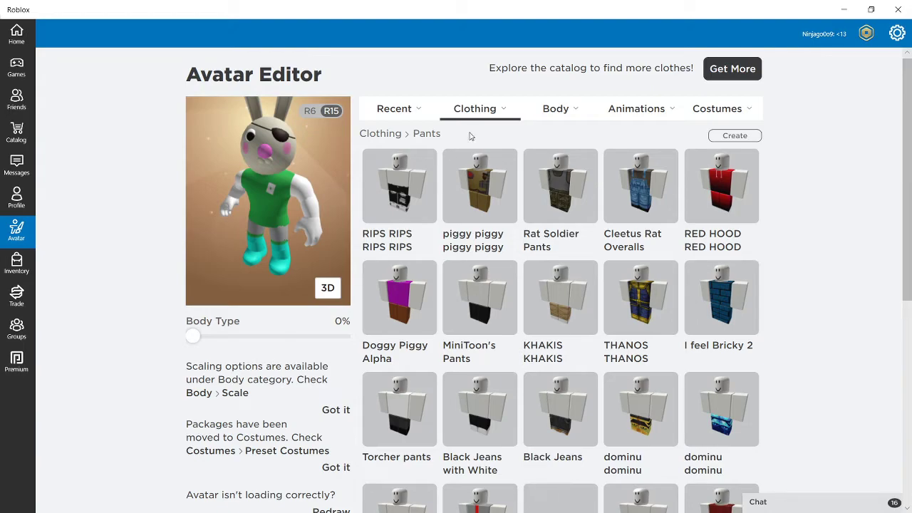
Step: Recolour only the torso bright cyan in the advanced skin tone settings
{"action": "mouse_move", "coordinate": [480, 125]}
{"action": "mouse_move", "coordinate": [553, 118]}
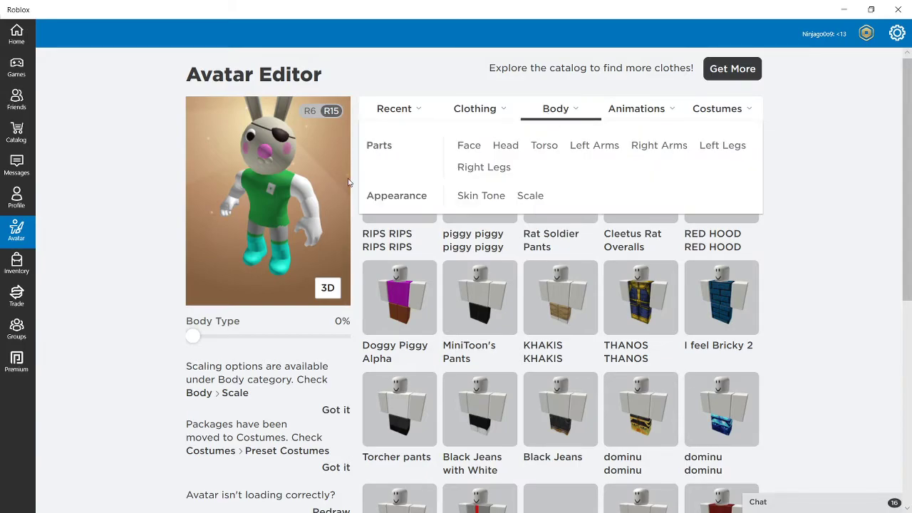
{"action": "left_click", "coordinate": [470, 196]}
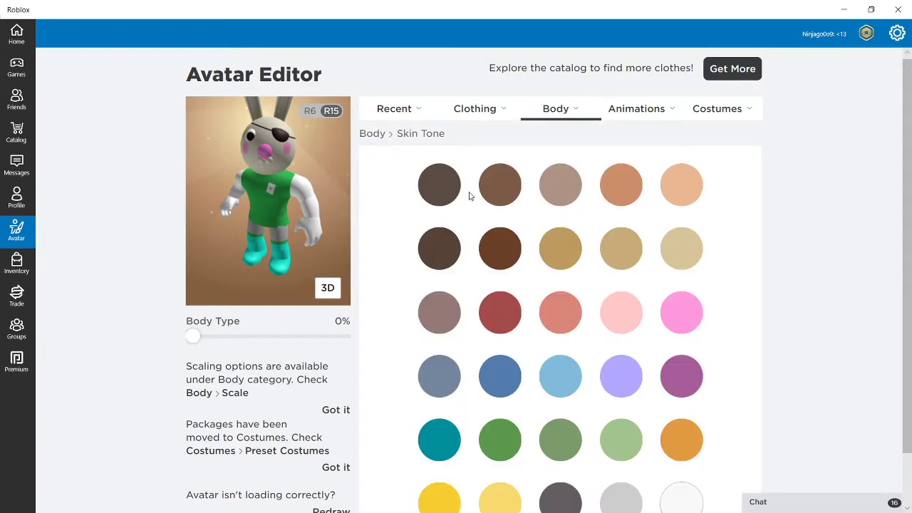
{"action": "scroll", "coordinate": [905, 343], "scroll_direction": "down", "scroll_amount": 2}
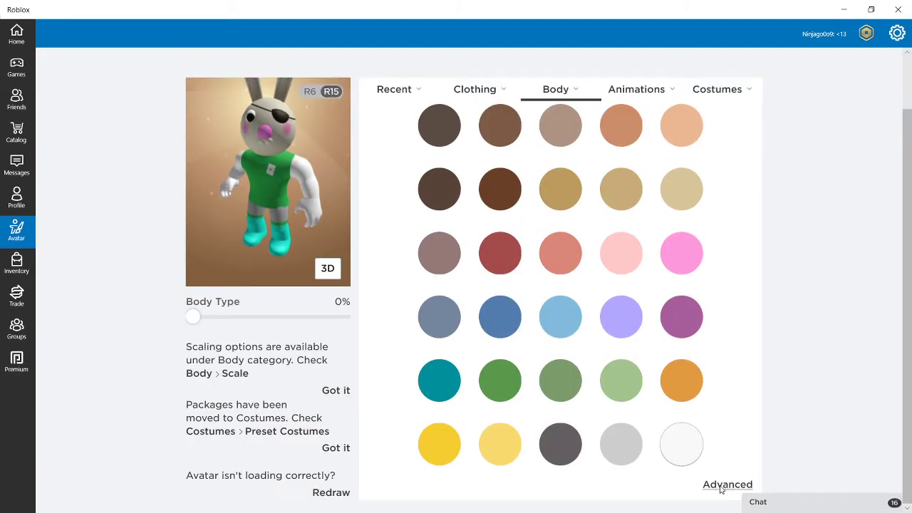
{"action": "left_click", "coordinate": [726, 485]}
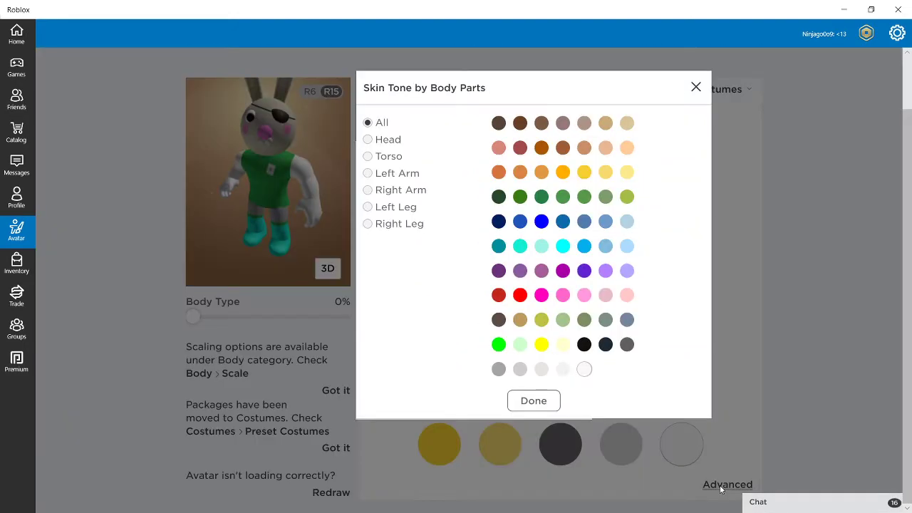
{"action": "left_click", "coordinate": [368, 157]}
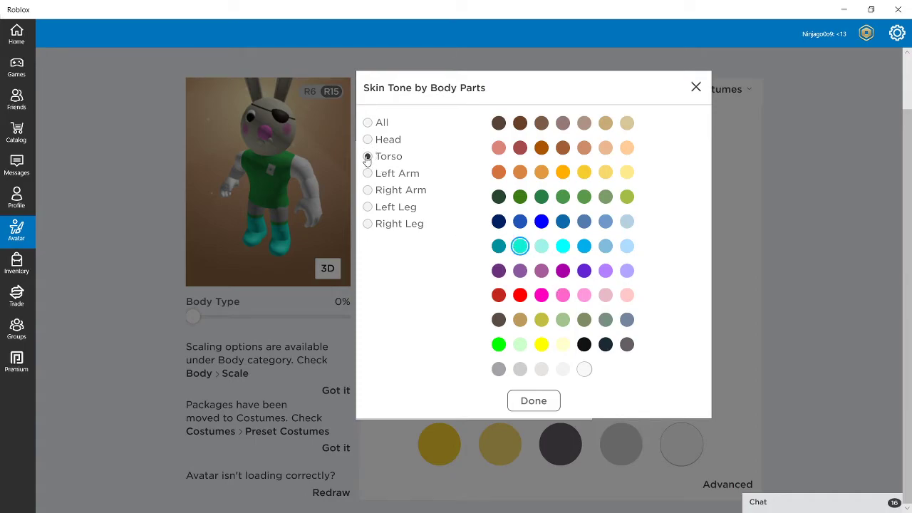
{"action": "left_click", "coordinate": [562, 247]}
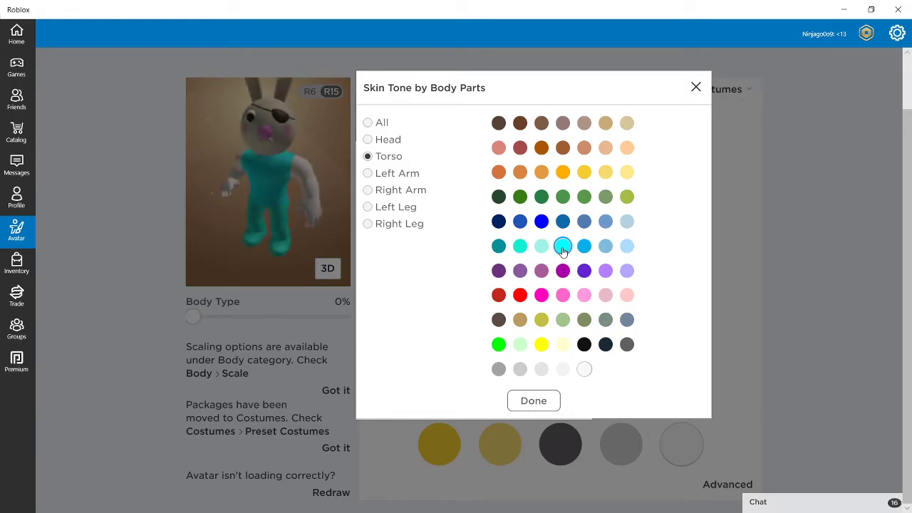
{"action": "left_click", "coordinate": [544, 402]}
Step: Set all body parts to white in the advanced skin tone settings, with the torso in magenta purple
{"action": "left_click", "coordinate": [583, 371]}
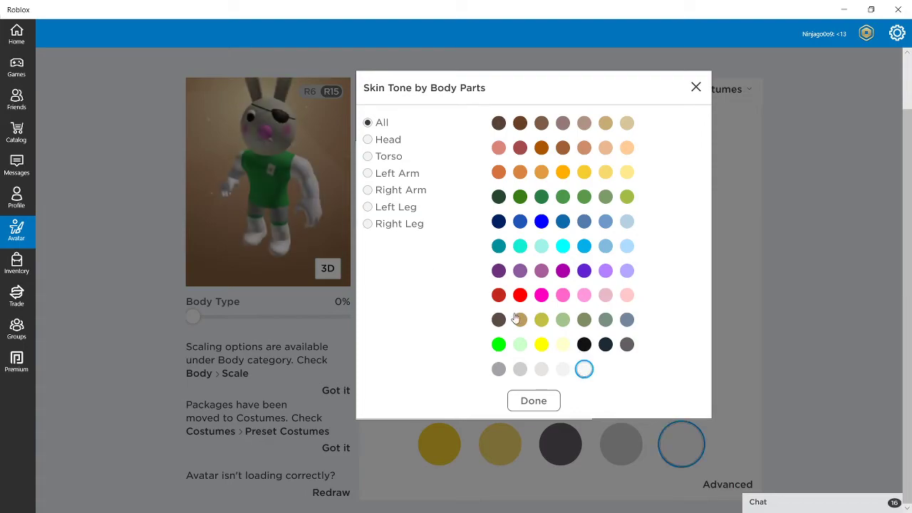
{"action": "left_click", "coordinate": [367, 157]}
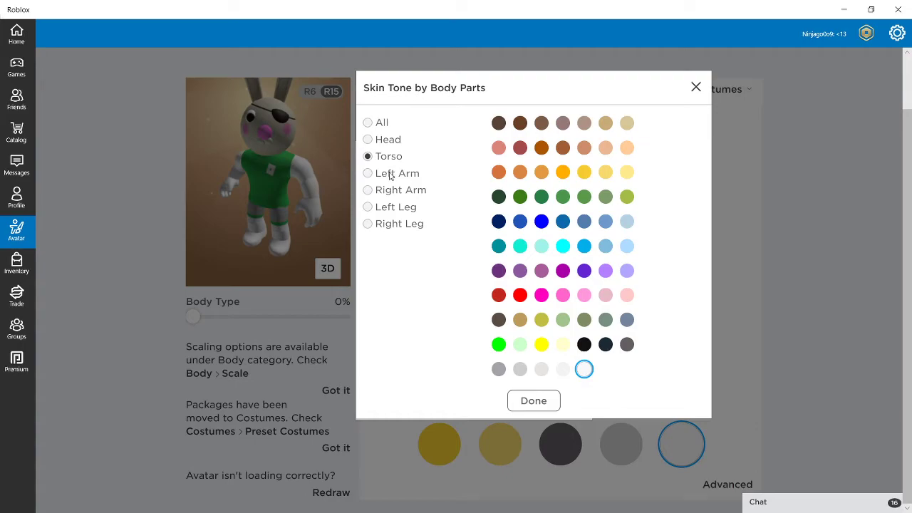
{"action": "left_click", "coordinate": [563, 271]}
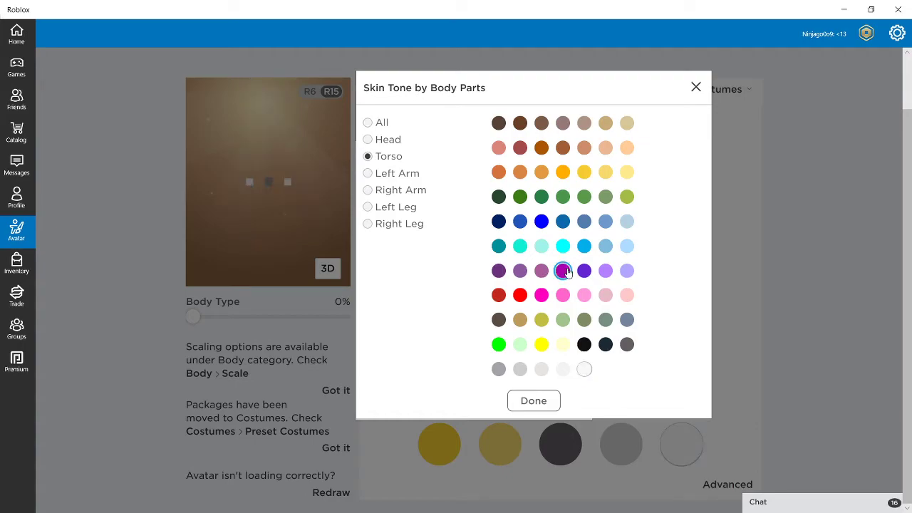
Step: Colour the right leg and the left leg the same muted pinkish purple
{"action": "left_click", "coordinate": [367, 225]}
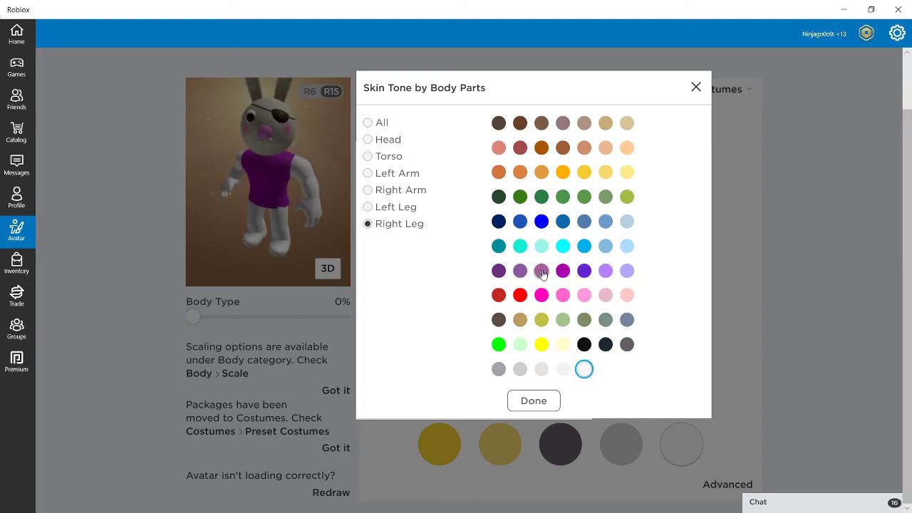
{"action": "left_click", "coordinate": [542, 272]}
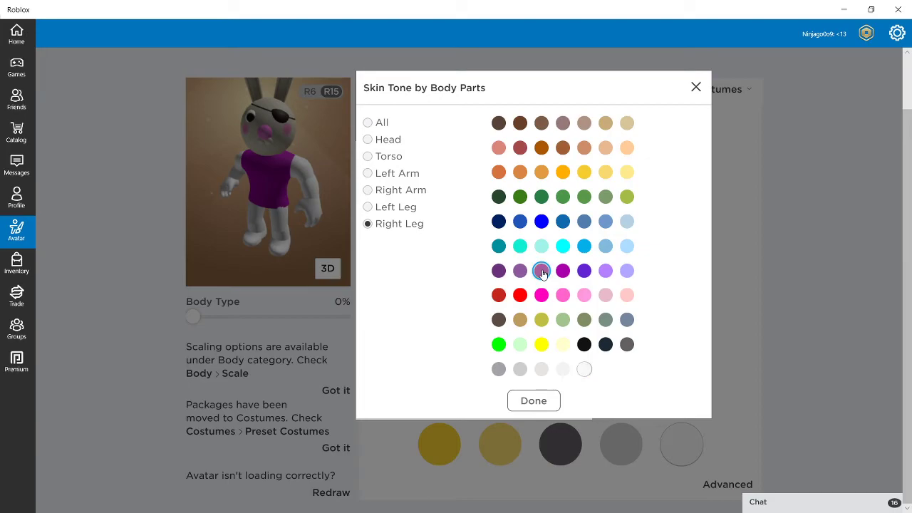
{"action": "left_click", "coordinate": [365, 208]}
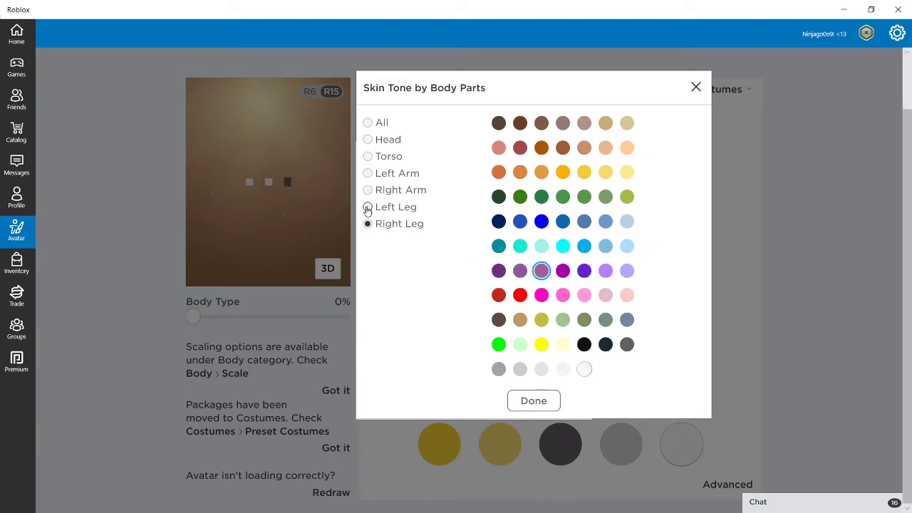
{"action": "left_click", "coordinate": [519, 271]}
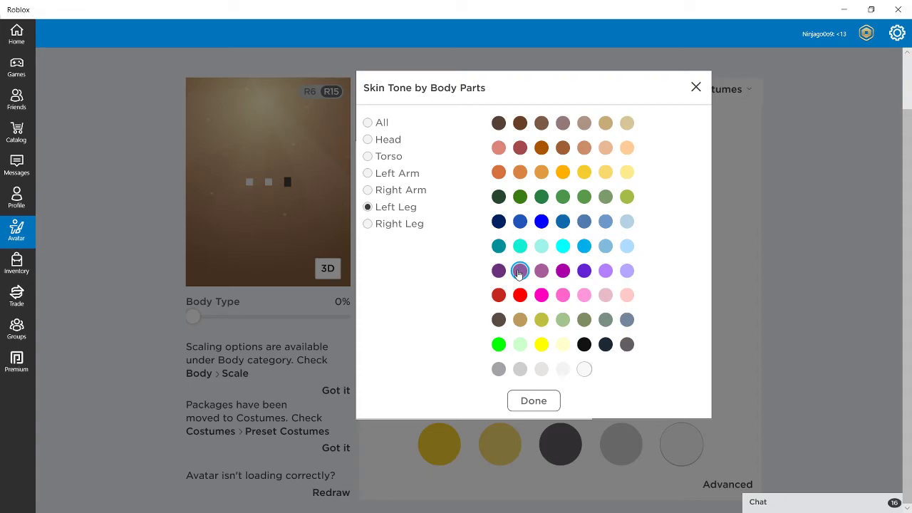
{"action": "left_click", "coordinate": [542, 272]}
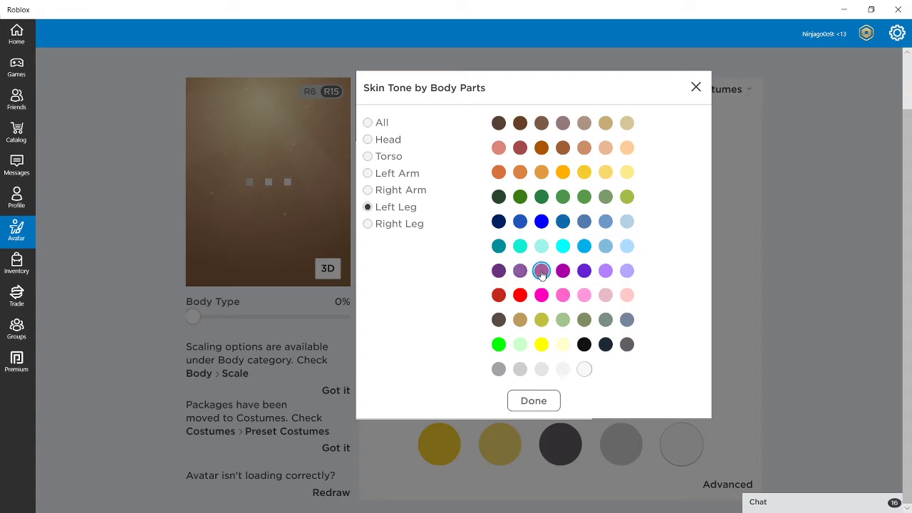
Step: Finish the advanced skin tone changes and replace the avatar's Bunny Head with the Zizzy Head
{"action": "left_click", "coordinate": [557, 401]}
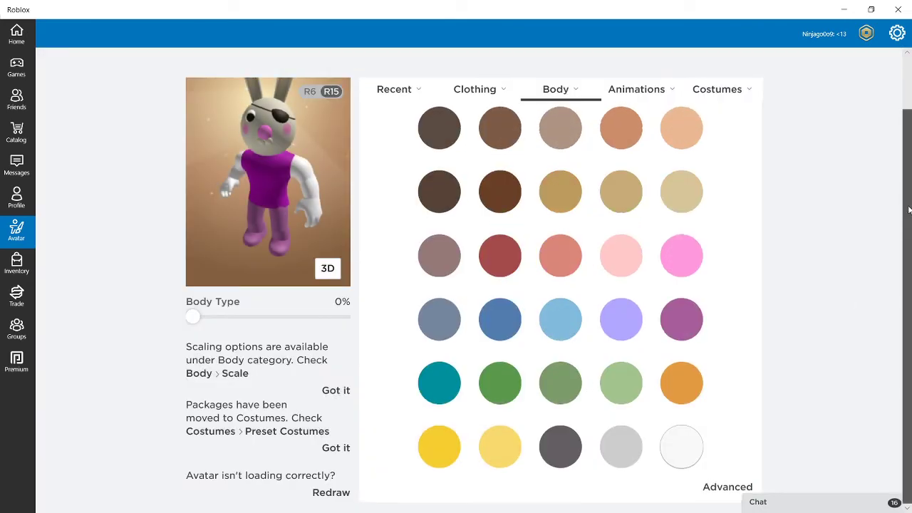
{"action": "scroll", "coordinate": [560, 214], "scroll_direction": "up", "scroll_amount": 2}
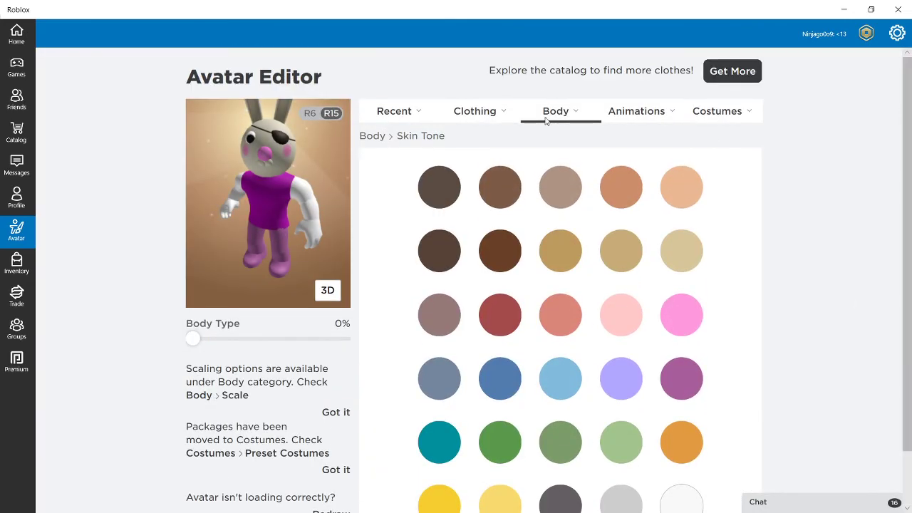
{"action": "left_click", "coordinate": [546, 116]}
{"action": "left_click", "coordinate": [479, 115]}
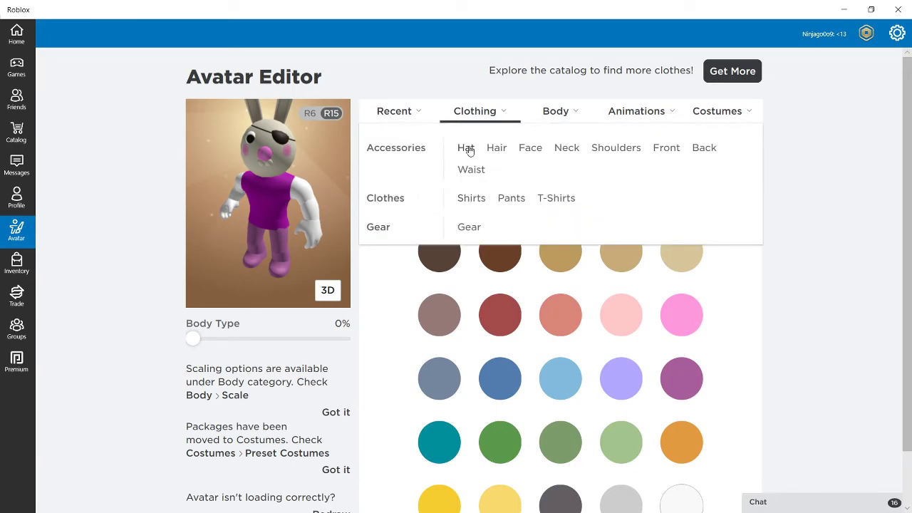
{"action": "left_click", "coordinate": [468, 148]}
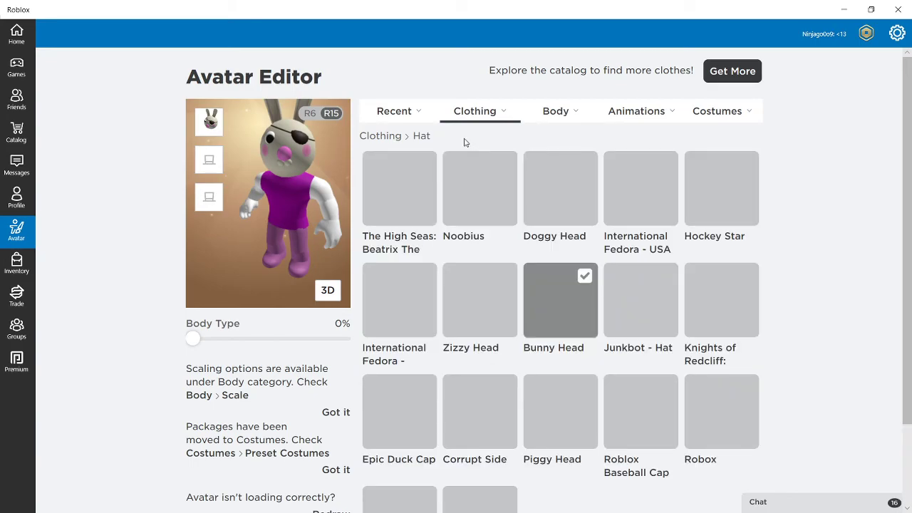
{"action": "left_click", "coordinate": [486, 295]}
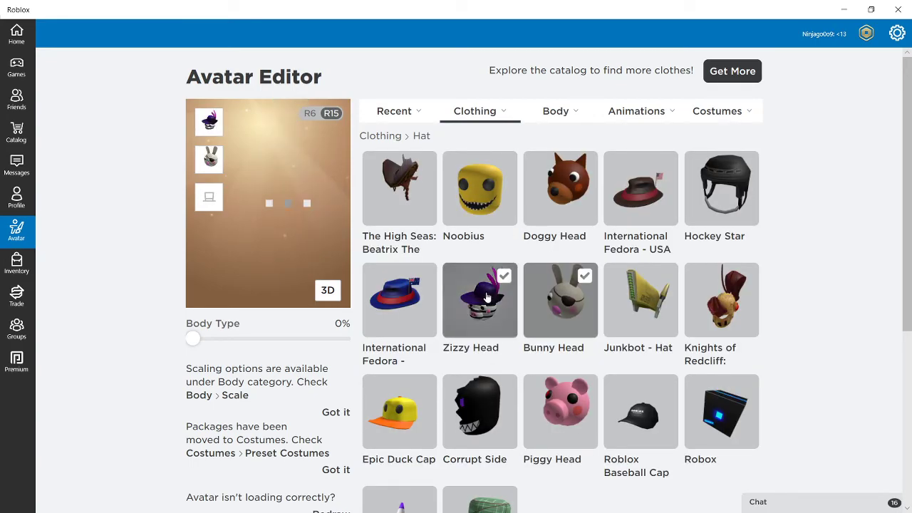
{"action": "left_click", "coordinate": [535, 303]}
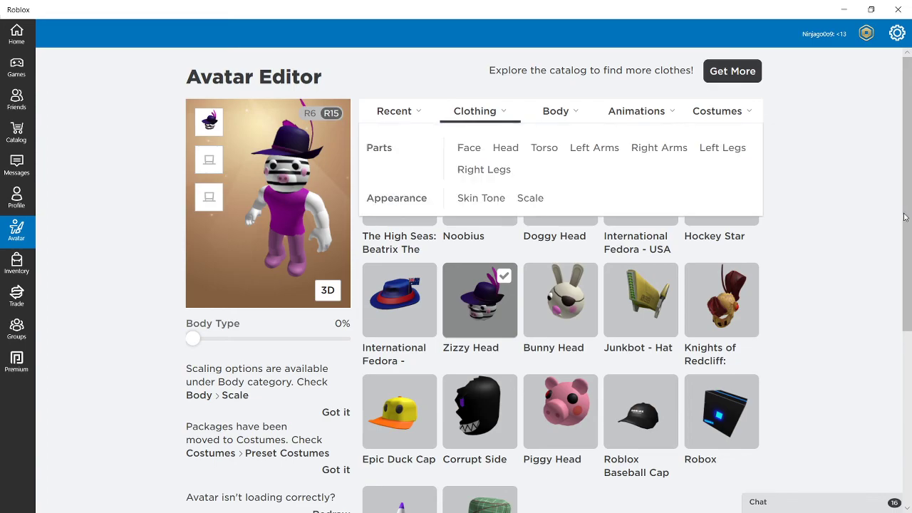
{"action": "scroll", "coordinate": [895, 192], "scroll_direction": "down", "scroll_amount": 1}
{"action": "scroll", "coordinate": [890, 178], "scroll_direction": "up", "scroll_amount": 1}
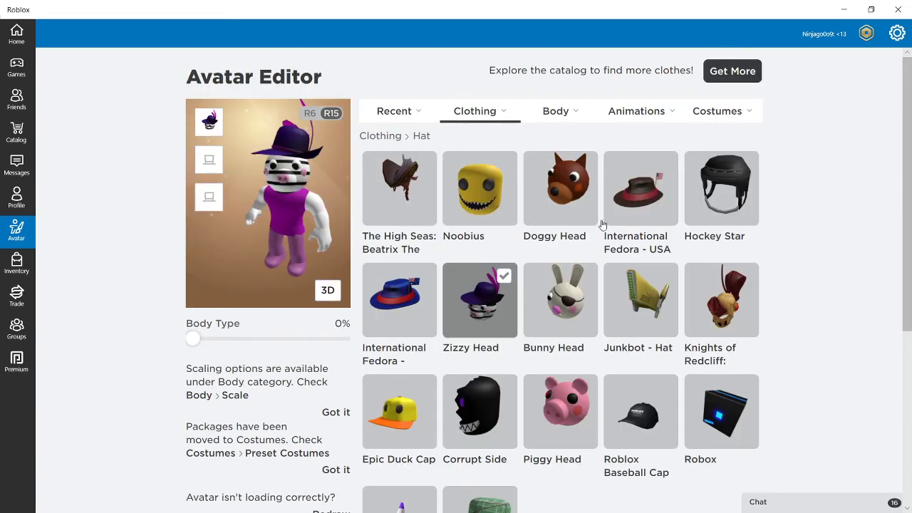
{"action": "left_click", "coordinate": [716, 112]}
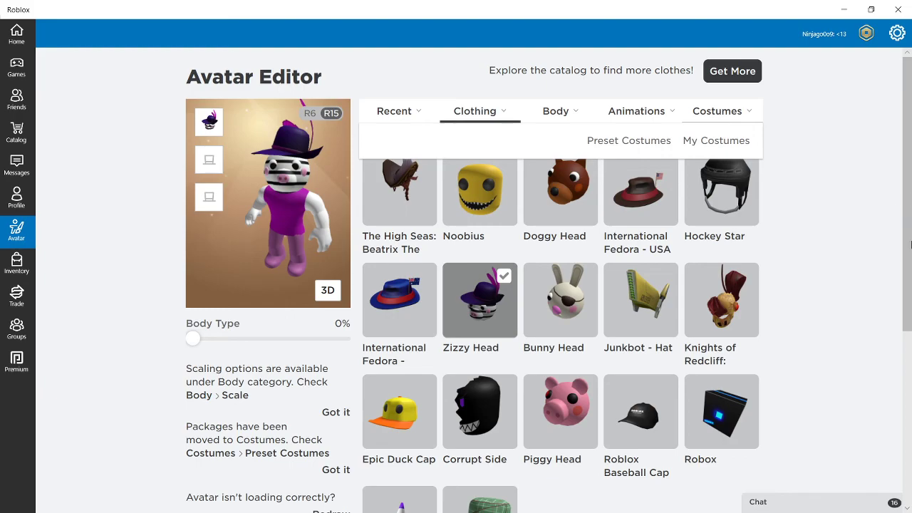
{"action": "scroll", "coordinate": [911, 244], "scroll_direction": "down", "scroll_amount": 2}
{"action": "scroll", "coordinate": [908, 271], "scroll_direction": "up", "scroll_amount": 1}
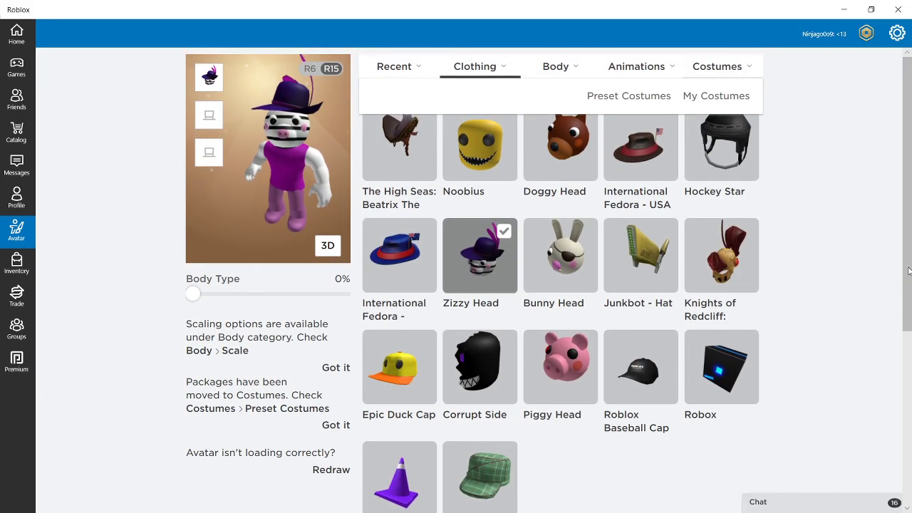
{"action": "scroll", "coordinate": [909, 274], "scroll_direction": "down", "scroll_amount": 1}
{"action": "scroll", "coordinate": [653, 362], "scroll_direction": "up", "scroll_amount": 1}
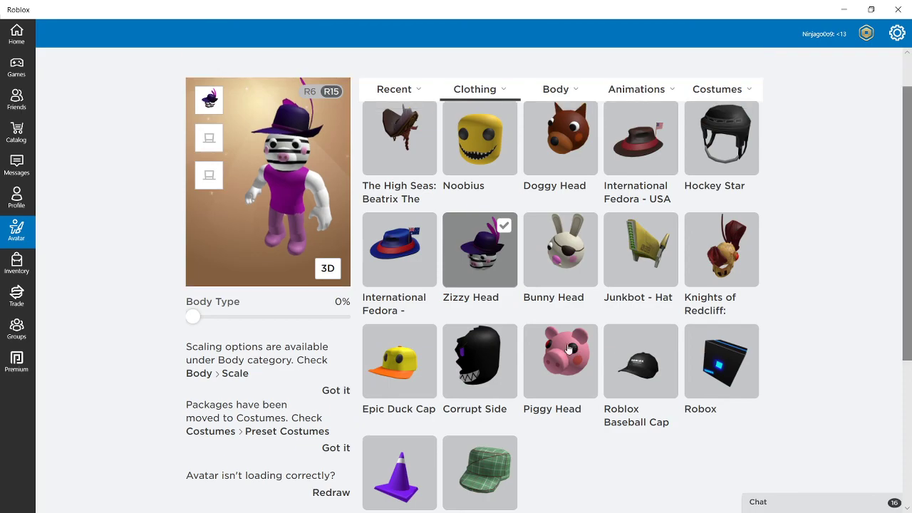
{"action": "scroll", "coordinate": [910, 230], "scroll_direction": "up", "scroll_amount": 2}
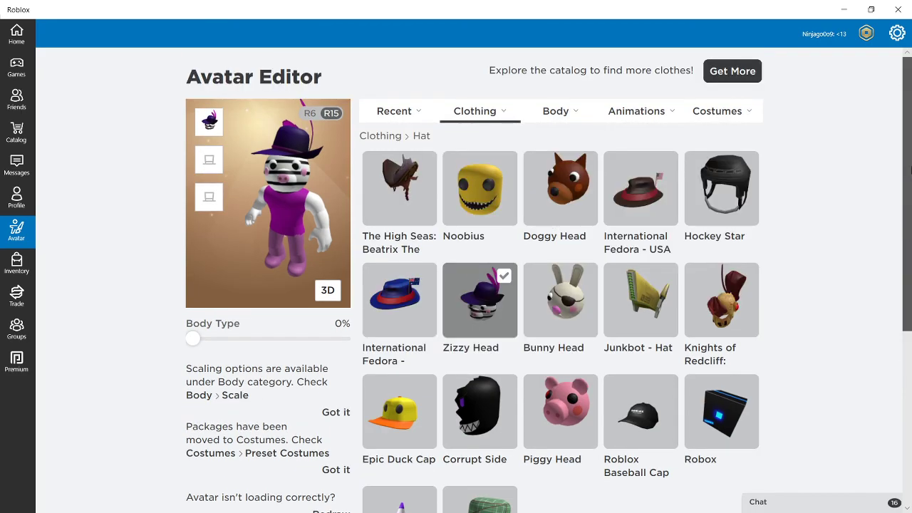